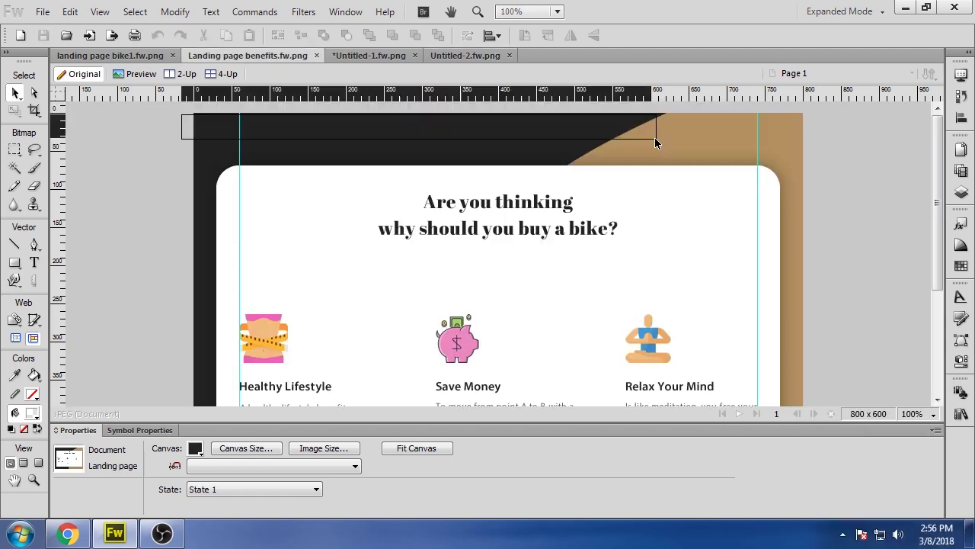
- Copy the brown background shape from the Landing page benefits document into Untitled-2
{"action": "left_click", "coordinate": [656, 137]}
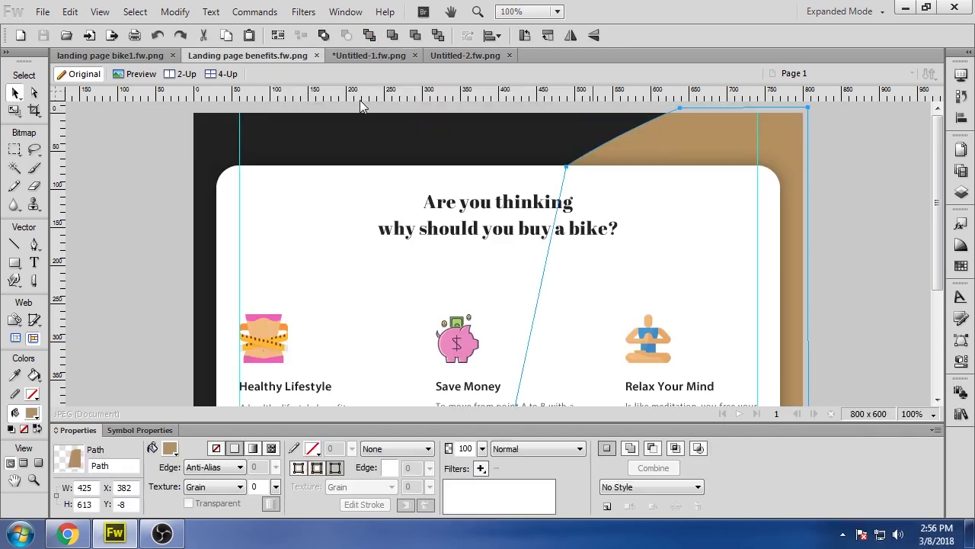
{"action": "left_click", "coordinate": [451, 217]}
{"action": "left_click", "coordinate": [461, 55]}
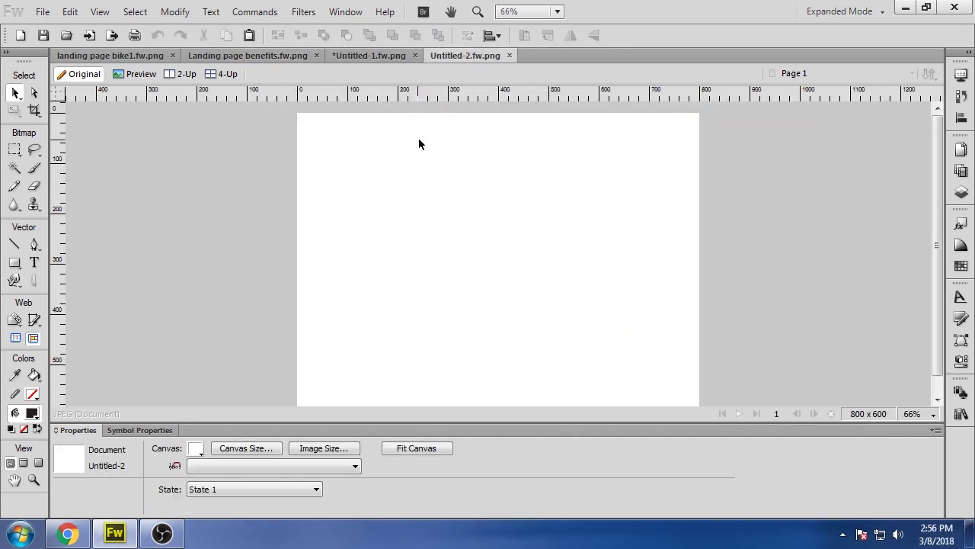
{"action": "key", "text": "ctrl+v"}
{"action": "scroll", "coordinate": [373, 183], "scroll_direction": "down", "scroll_amount": 1}
- Set the canvas color of Untitled-2 to a near-black dark gray
{"action": "left_click", "coordinate": [376, 211]}
{"action": "left_click", "coordinate": [196, 448]}
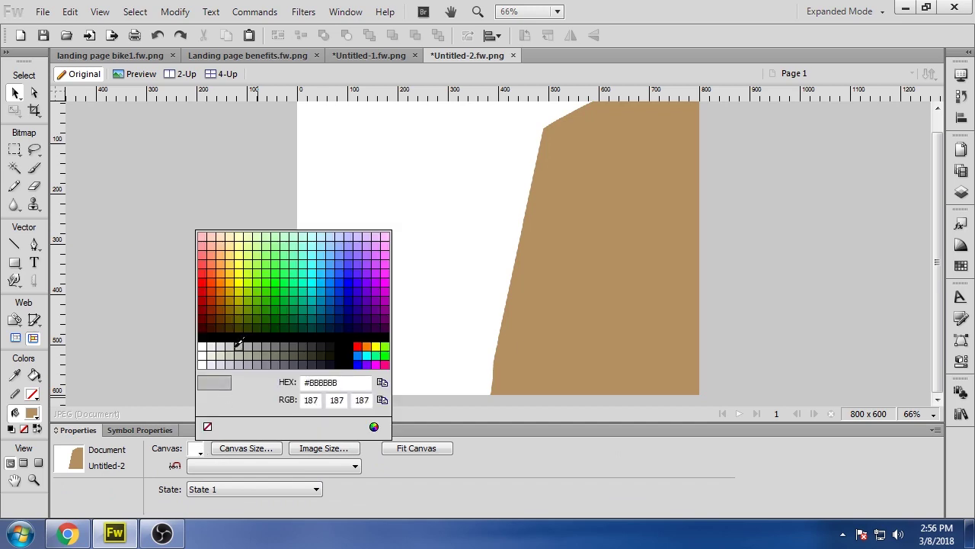
{"action": "left_click", "coordinate": [322, 345]}
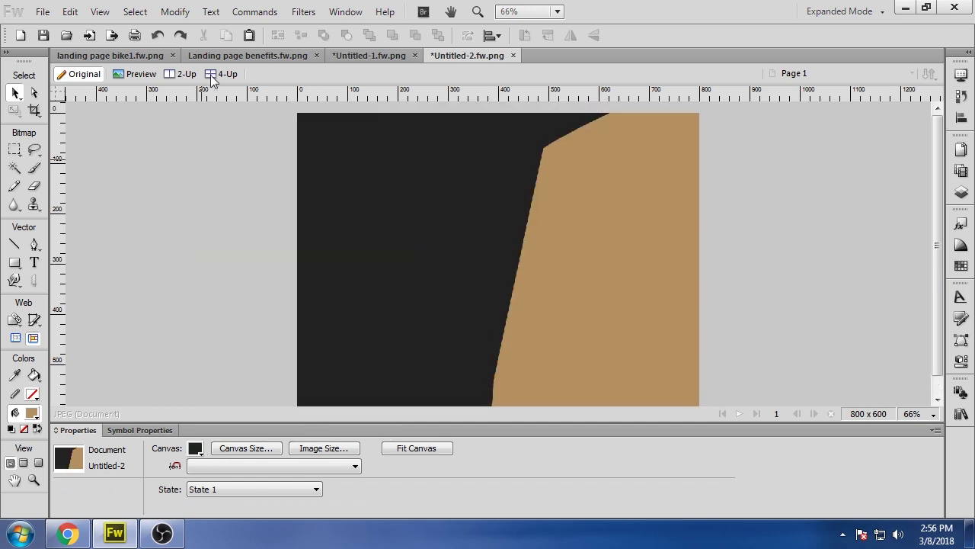
- Copy the white rounded panel from the Landing page benefits document into Untitled-2 and view it at 100%
{"action": "left_click", "coordinate": [355, 58]}
{"action": "left_click", "coordinate": [289, 57]}
{"action": "left_click", "coordinate": [243, 186]}
{"action": "left_click_drag", "start_coordinate": [166, 163], "coordinate": [231, 198]}
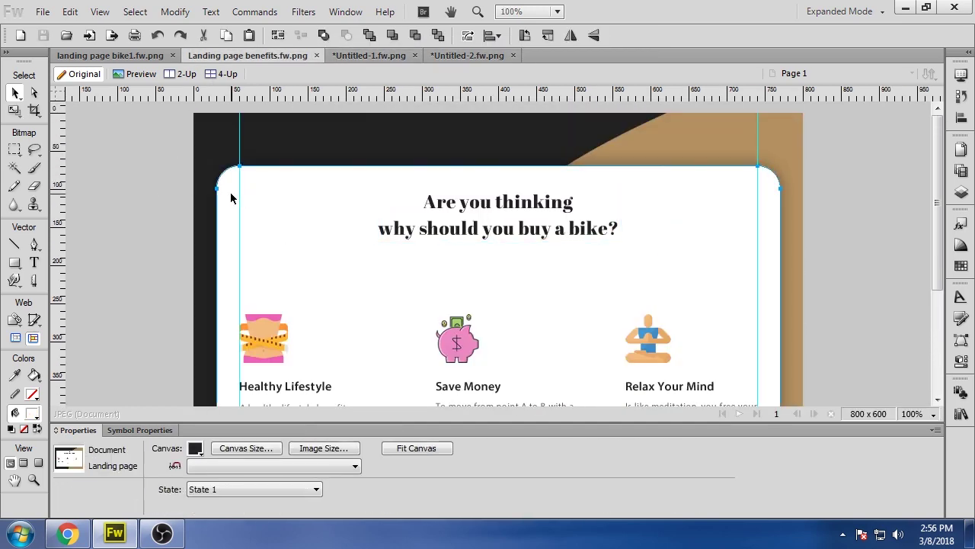
{"action": "left_click", "coordinate": [461, 57]}
{"action": "key", "text": "ctrl+v"}
{"action": "left_click", "coordinate": [183, 320]}
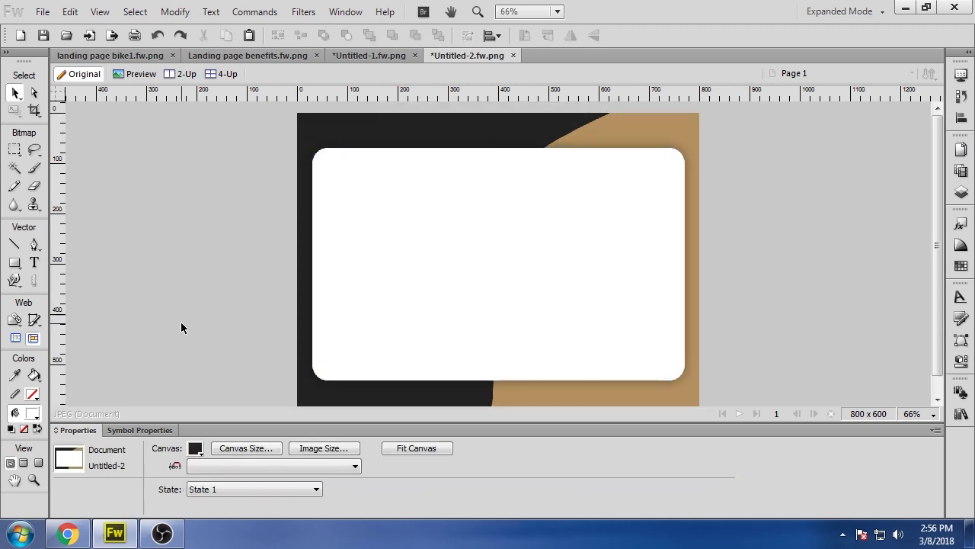
{"action": "key", "text": "ctrl+1"}
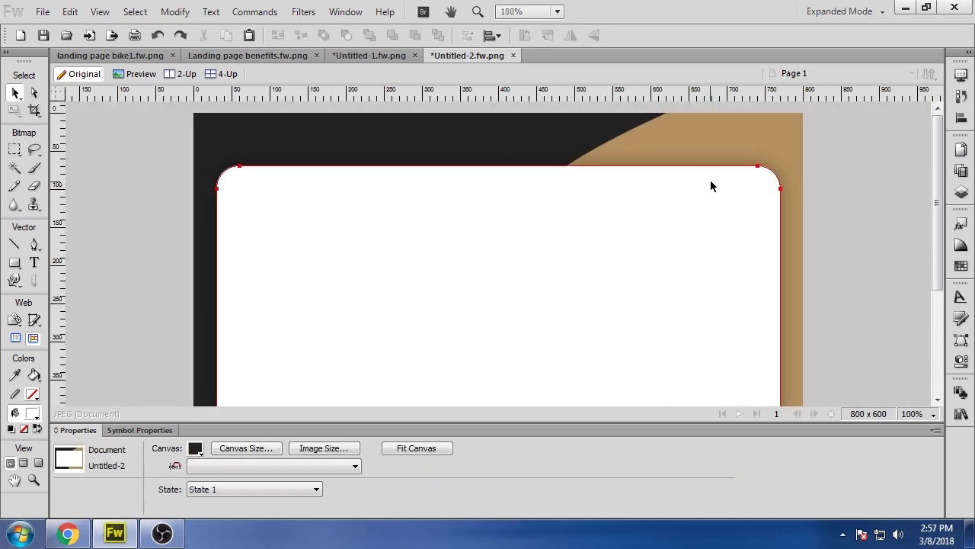
{"action": "scroll", "coordinate": [330, 277], "scroll_direction": "down", "scroll_amount": 3}
{"action": "scroll", "coordinate": [330, 277], "scroll_direction": "up", "scroll_amount": 3}
- Copy the two-line heading "Are you thinking why should you buy a bike?" from Landing page benefits into Untitled-2
{"action": "left_click", "coordinate": [369, 55]}
{"action": "left_click", "coordinate": [284, 55]}
{"action": "scroll", "coordinate": [288, 176], "scroll_direction": "down", "scroll_amount": 3}
{"action": "left_click", "coordinate": [152, 266]}
{"action": "scroll", "coordinate": [153, 266], "scroll_direction": "up", "scroll_amount": 3}
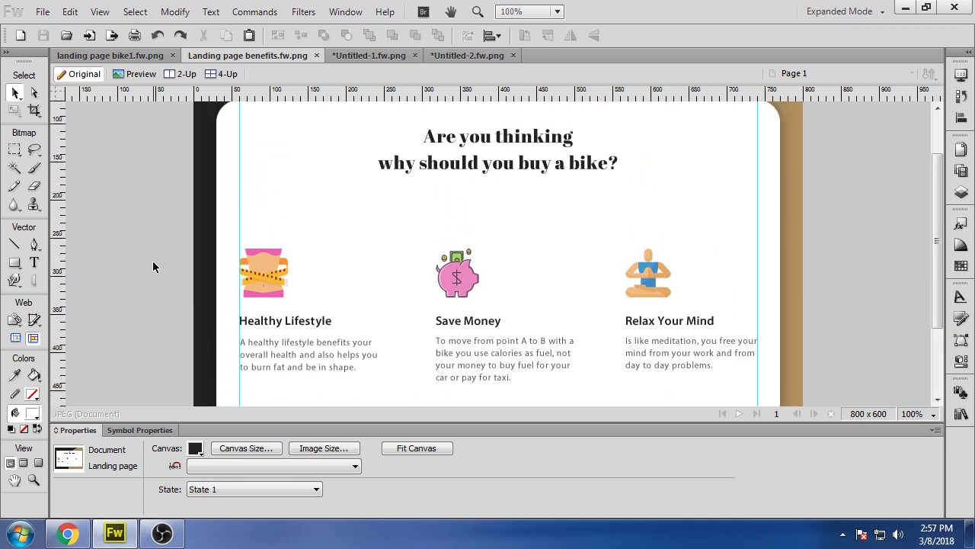
{"action": "scroll", "coordinate": [152, 265], "scroll_direction": "up", "scroll_amount": 1}
{"action": "left_click", "coordinate": [436, 189]}
{"action": "key", "text": "ctrl+c"}
{"action": "left_click", "coordinate": [450, 55]}
{"action": "left_click", "coordinate": [409, 229]}
{"action": "key", "text": "ctrl+v"}
- Replace the pasted heading's text with "Our top products" and move it near the panel's left edge
{"action": "double_click", "coordinate": [431, 214]}
{"action": "key", "text": "ctrl+a"}
{"action": "type", "text": "Our top product"}
{"action": "left_click", "coordinate": [14, 92]}
{"action": "left_click_drag", "start_coordinate": [377, 206], "coordinate": [247, 211]}
- Add vertical guides at 60 px and 740 px and align the heading's left edge with the first guide
{"action": "left_click_drag", "start_coordinate": [65, 200], "coordinate": [240, 226]}
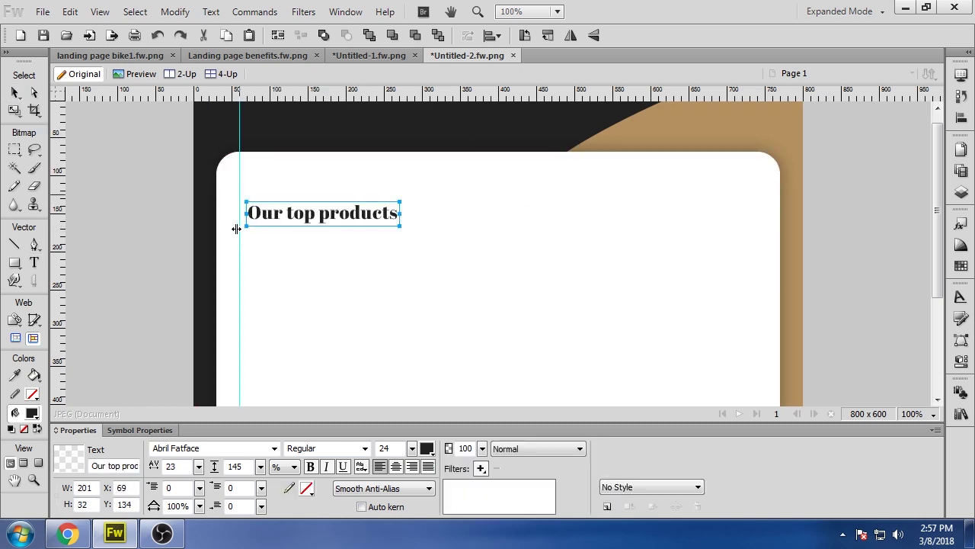
{"action": "left_click_drag", "start_coordinate": [61, 241], "coordinate": [758, 268]}
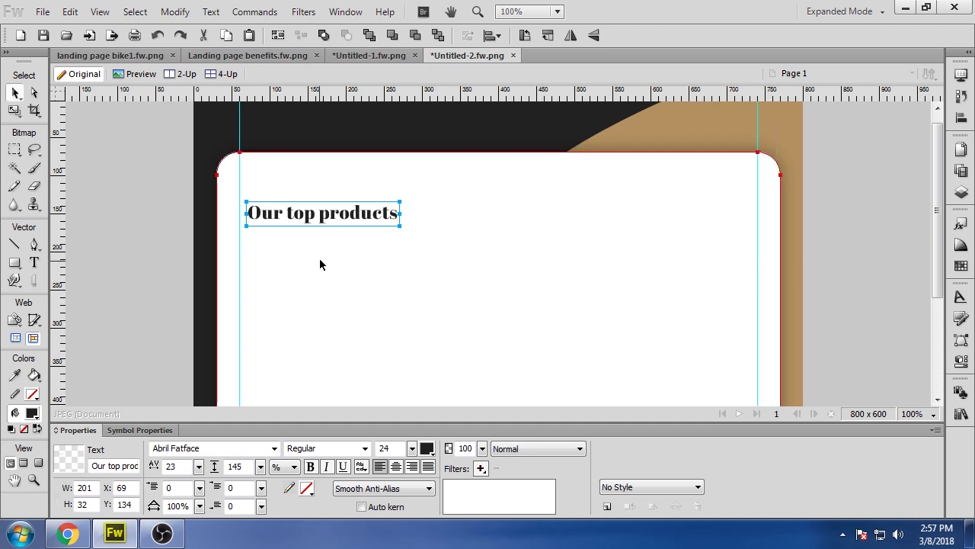
{"action": "key", "text": "ctrl+="}
{"action": "key", "text": "shift+Left"}
{"action": "key", "text": "Left"}
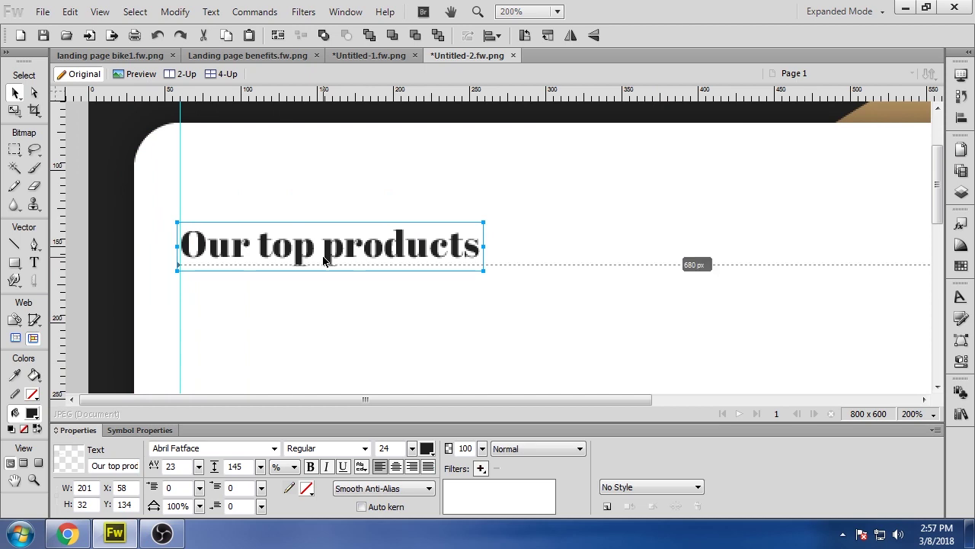
- Fine-tune the vertical position of the "Our top products" heading, leaving it about 2 px lower, and deselect it
{"action": "key", "text": "shift+Down"}
{"action": "key", "text": "shift+Down"}
{"action": "key", "text": "Down"}
{"action": "key", "text": "Down"}
{"action": "key", "text": "ctrl+-"}
{"action": "scroll", "coordinate": [310, 261], "scroll_direction": "down", "scroll_amount": 1}
{"action": "scroll", "coordinate": [310, 267], "scroll_direction": "down", "scroll_amount": 3}
{"action": "scroll", "coordinate": [309, 287], "scroll_direction": "up", "scroll_amount": 3}
{"action": "key", "text": "shift+Up"}
{"action": "key", "text": "shift+Up"}
{"action": "scroll", "coordinate": [272, 279], "scroll_direction": "down", "scroll_amount": 1}
{"action": "key", "text": "ctrl+d"}
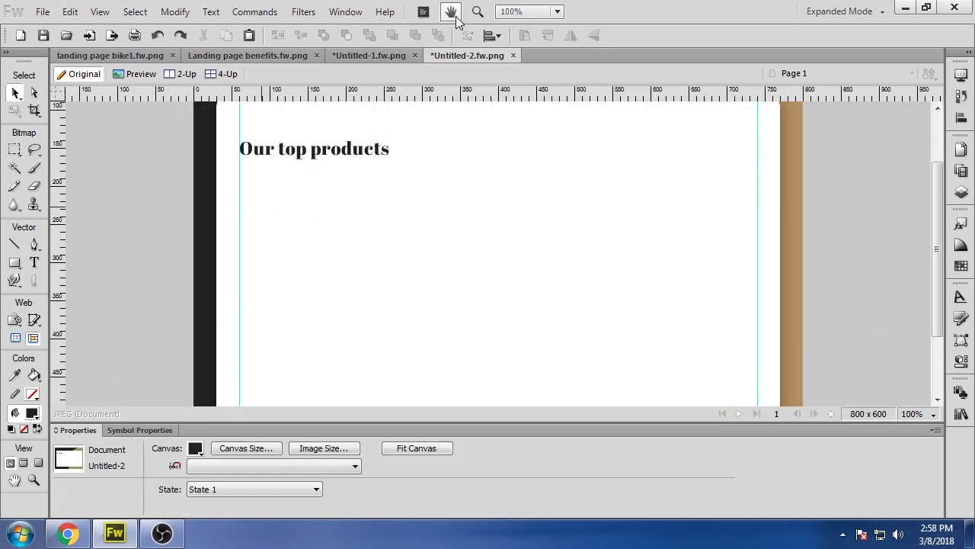
- Review the Landing page benefits layout and compare its heading and content spacing with the Untitled-2 page
{"action": "left_click", "coordinate": [365, 56]}
{"action": "left_click", "coordinate": [276, 55]}
{"action": "scroll", "coordinate": [331, 246], "scroll_direction": "down", "scroll_amount": 3}
{"action": "scroll", "coordinate": [331, 246], "scroll_direction": "up", "scroll_amount": 2}
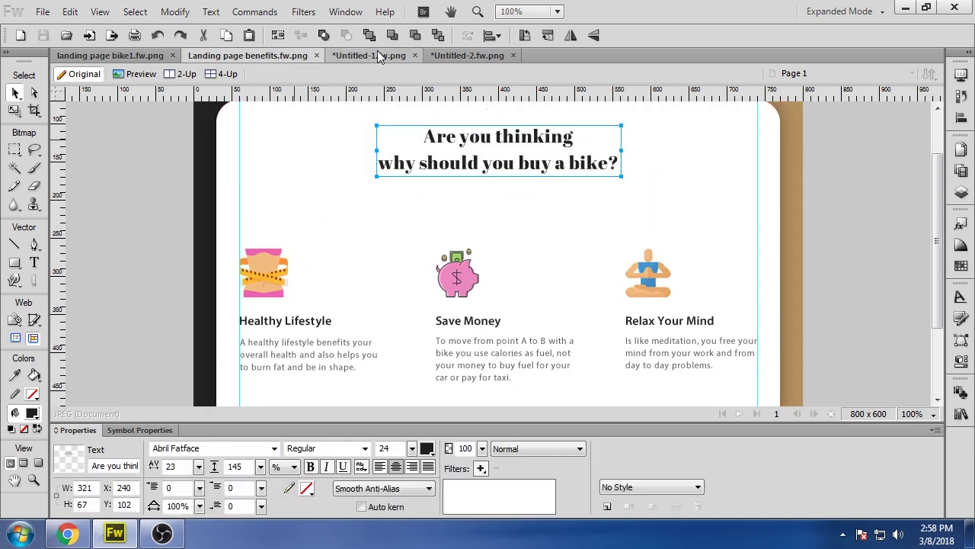
{"action": "left_click", "coordinate": [448, 61]}
{"action": "scroll", "coordinate": [359, 311], "scroll_direction": "up", "scroll_amount": 2}
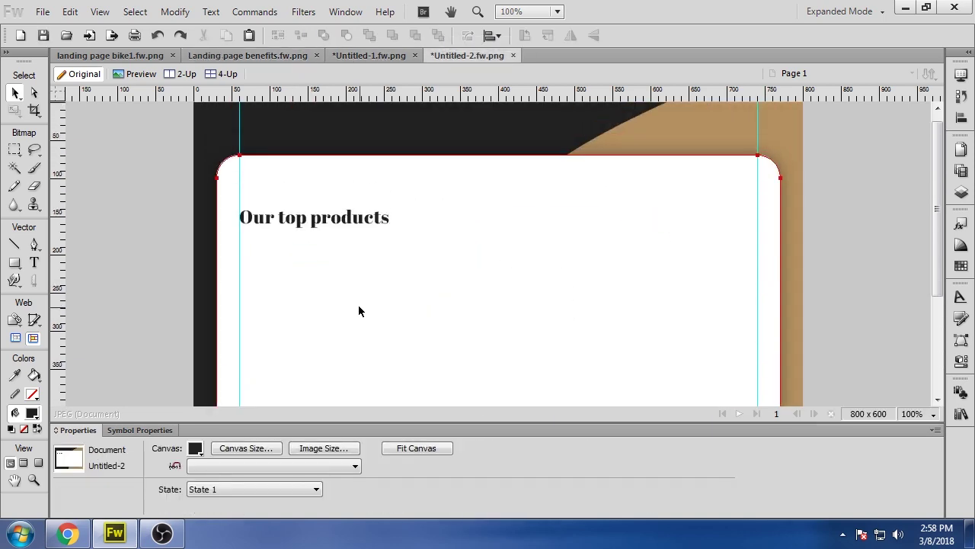
{"action": "scroll", "coordinate": [357, 304], "scroll_direction": "down", "scroll_amount": 2}
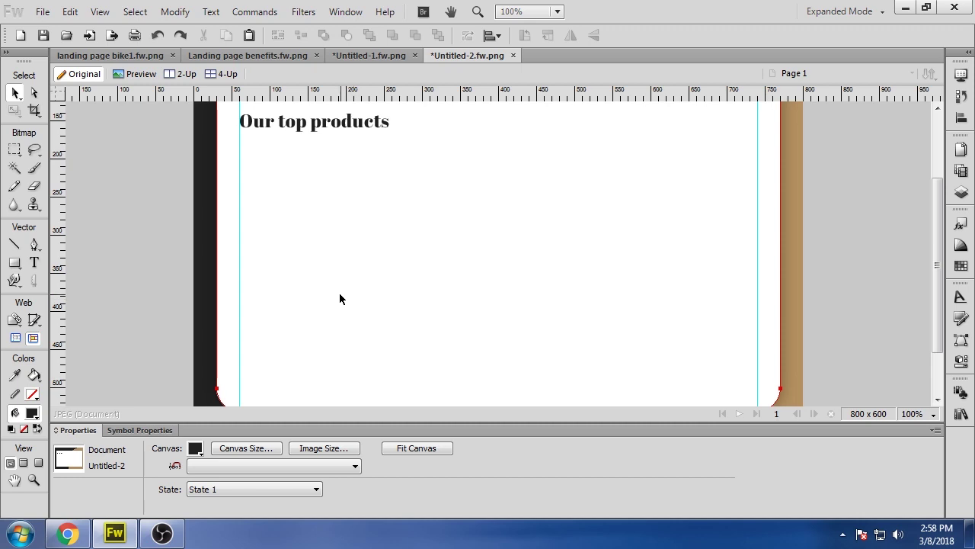
- Try a slightly off-white fill on the rounded panel using the system color picker
{"action": "scroll", "coordinate": [320, 290], "scroll_direction": "up", "scroll_amount": 2}
{"action": "left_click", "coordinate": [297, 283]}
{"action": "left_click", "coordinate": [169, 449]}
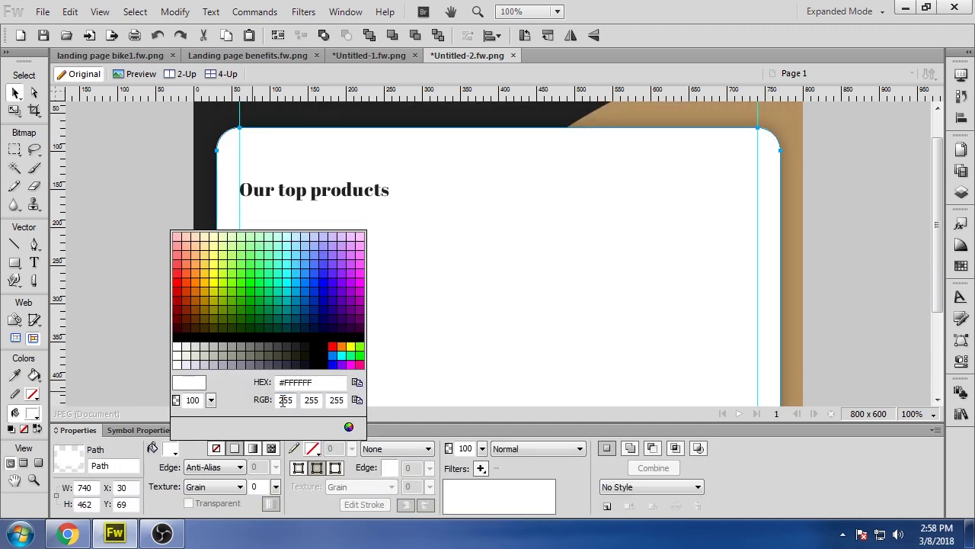
{"action": "left_click", "coordinate": [185, 347]}
{"action": "left_click", "coordinate": [171, 448]}
{"action": "left_click", "coordinate": [349, 426]}
{"action": "left_click_drag", "start_coordinate": [433, 245], "coordinate": [431, 239]}
{"action": "left_click", "coordinate": [127, 445]}
- Set the rounded panel's fill color to #F5F5F5
{"action": "left_click", "coordinate": [169, 450]}
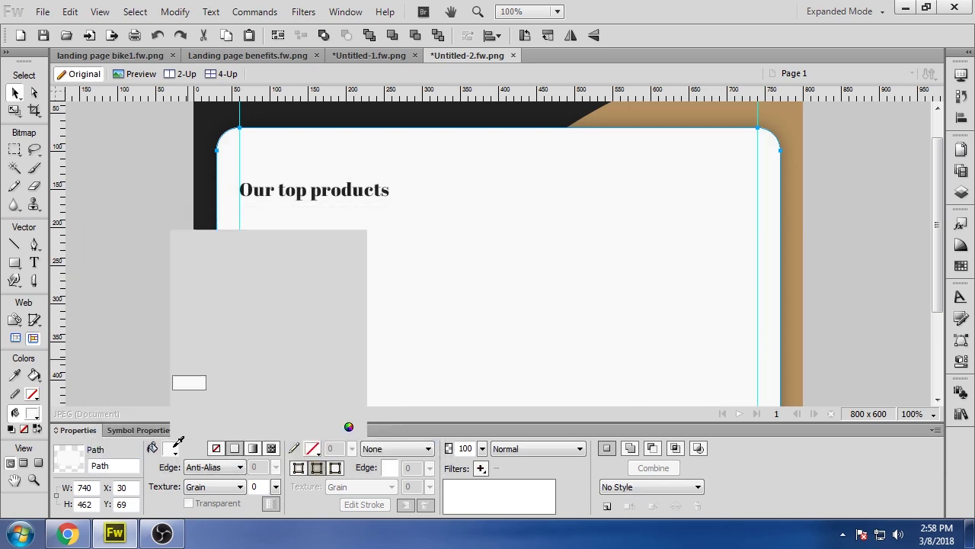
{"action": "left_click_drag", "start_coordinate": [313, 383], "coordinate": [249, 383]}
{"action": "type", "text": "f5f5f5"}
{"action": "key", "text": "Return"}
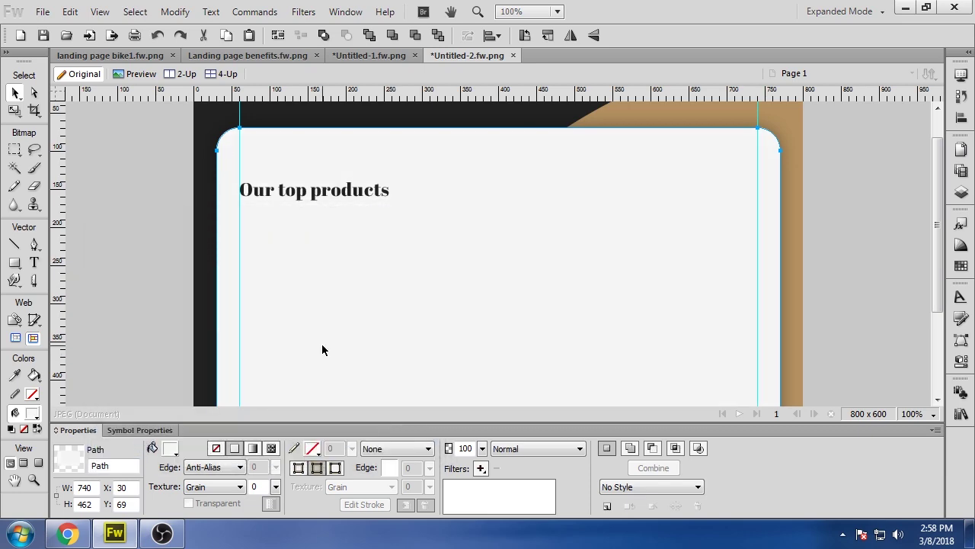
- Set the rounded panel's fill color to #F4F4F4 and check it against the whole page
{"action": "left_click", "coordinate": [169, 450]}
{"action": "left_click", "coordinate": [324, 381]}
{"action": "type", "text": "f4f4f4"}
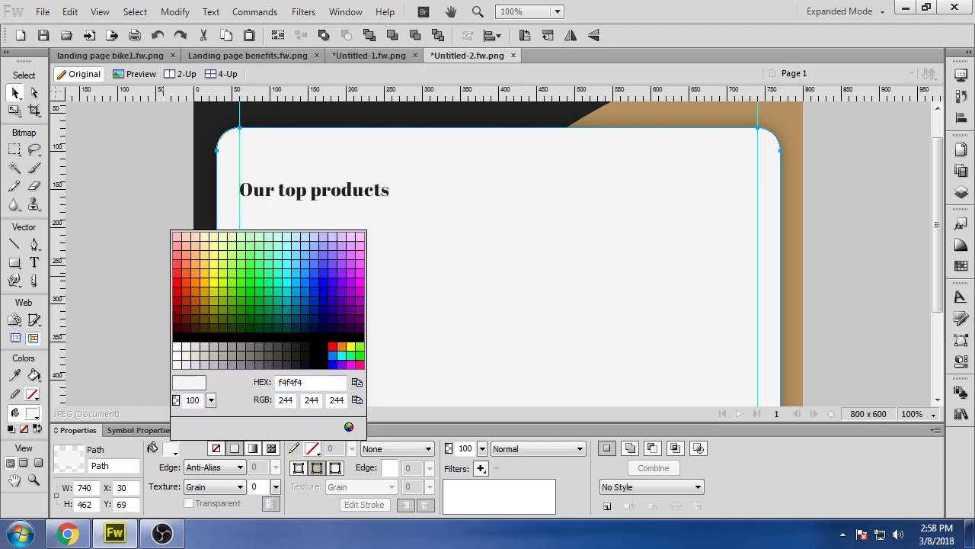
{"action": "key", "text": "Return"}
{"action": "left_click", "coordinate": [135, 301]}
{"action": "scroll", "coordinate": [135, 302], "scroll_direction": "down", "scroll_amount": 4}
{"action": "scroll", "coordinate": [140, 330], "scroll_direction": "up", "scroll_amount": 5}
{"action": "scroll", "coordinate": [144, 336], "scroll_direction": "down", "scroll_amount": 3}
- Draw a white rectangle about 680 by 59 px between the guides below the heading and nudge it up 7 px
{"action": "left_click", "coordinate": [14, 262]}
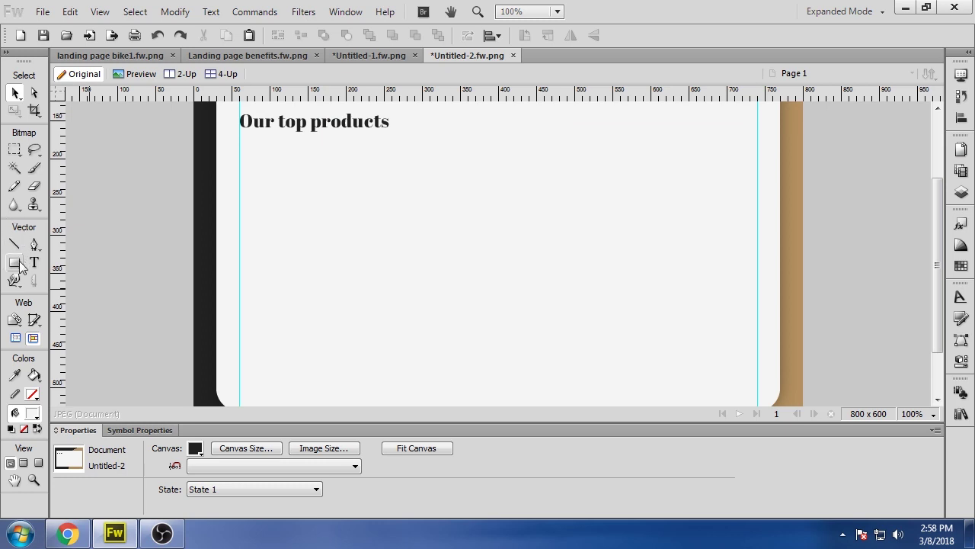
{"action": "left_click_drag", "start_coordinate": [238, 222], "coordinate": [757, 267]}
{"action": "key", "text": "v"}
{"action": "left_click", "coordinate": [177, 451]}
{"action": "left_click", "coordinate": [358, 242]}
{"action": "key", "text": "Up"}
{"action": "key", "text": "Up"}
{"action": "key", "text": "Up"}
{"action": "key", "text": "Up"}
{"action": "key", "text": "Up"}
{"action": "key", "text": "Up"}
{"action": "key", "text": "Up"}
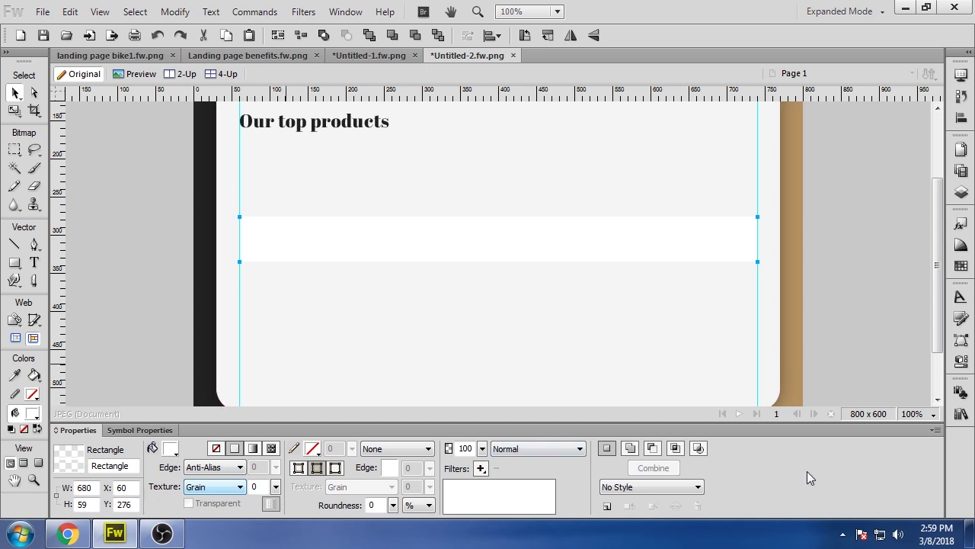
- Divide 680 by 3 in the Calculator and set the white rectangle's width to 226 px
{"action": "key", "text": "XF86Calculator"}
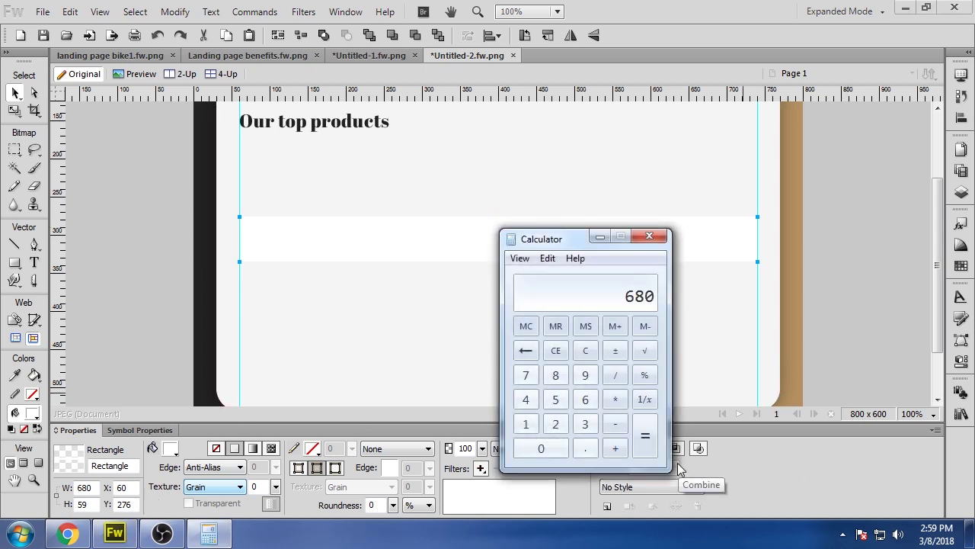
{"action": "type", "text": "3"}
{"action": "key", "text": "Return"}
{"action": "left_click", "coordinate": [649, 235]}
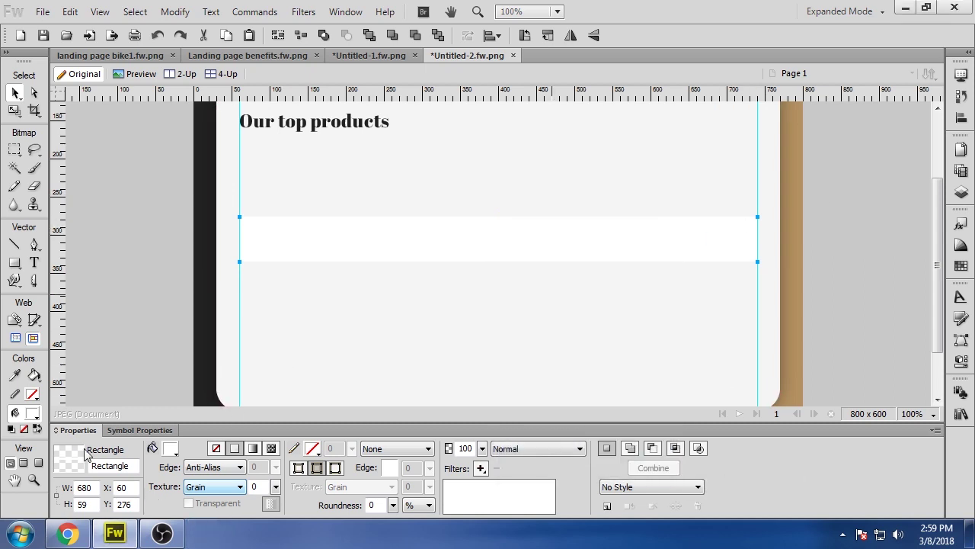
{"action": "type", "text": "226"}
{"action": "key", "text": "Return"}
- Duplicate the white rectangle to its right and set the width of both rectangles to 200 px
{"action": "left_click_drag", "start_coordinate": [311, 247], "coordinate": [483, 238]}
{"action": "double_click", "coordinate": [84, 487]}
{"action": "type", "text": "200"}
{"action": "key", "text": "Return"}
{"action": "left_click", "coordinate": [504, 223]}
{"action": "double_click", "coordinate": [84, 487]}
{"action": "type", "text": "200"}
{"action": "key", "text": "Return"}
{"action": "left_click", "coordinate": [335, 250]}
- Duplicate the second rectangle and place the copy with its right edge on the 740 px guide
{"action": "left_click", "coordinate": [961, 117]}
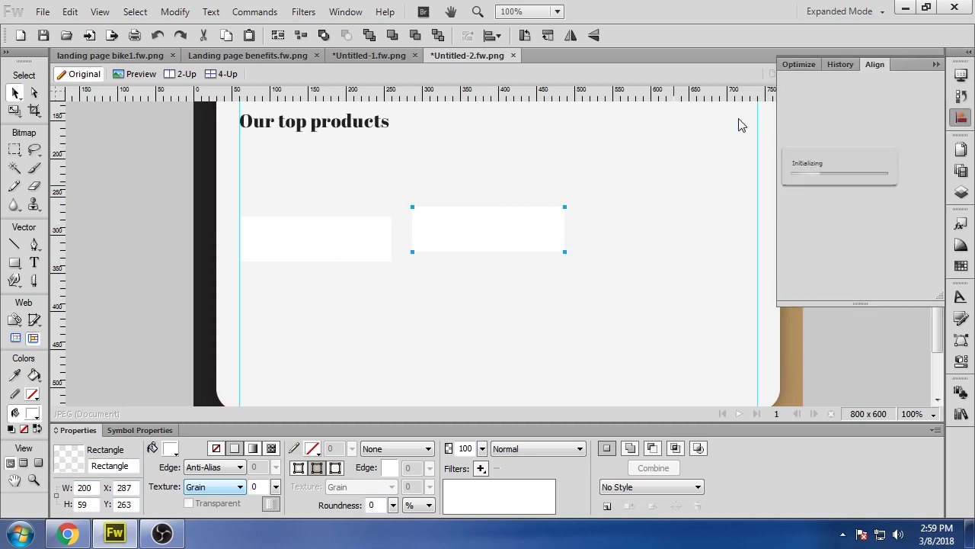
{"action": "left_click_drag", "start_coordinate": [473, 234], "coordinate": [700, 240]}
{"action": "left_click", "coordinate": [961, 117]}
{"action": "key", "text": "ctrl+alt+0"}
{"action": "key", "text": "ctrl+minus"}
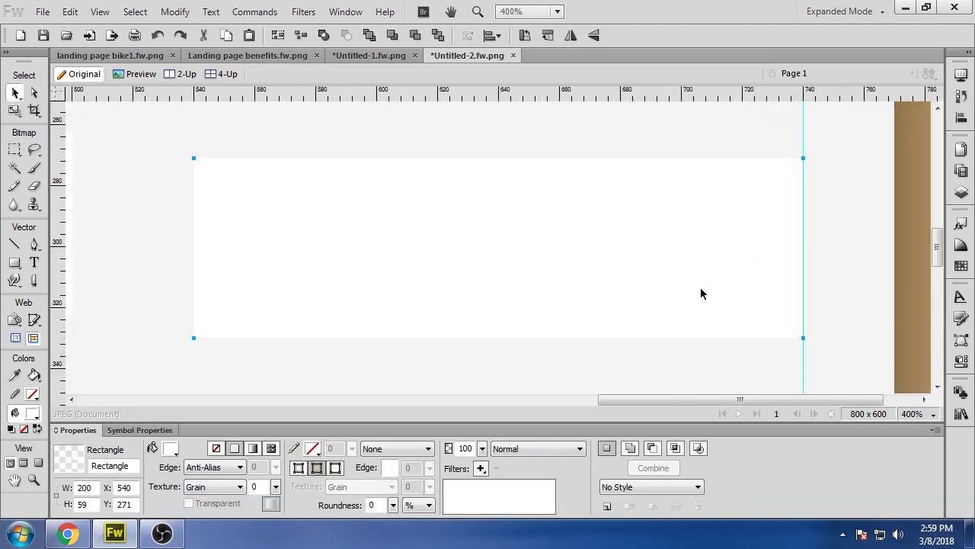
{"action": "key", "text": "ctrl+minus"}
{"action": "key", "text": "ctrl+minus"}
{"action": "key", "text": "ctrl+minus"}
{"action": "key", "text": "ctrl+minus"}
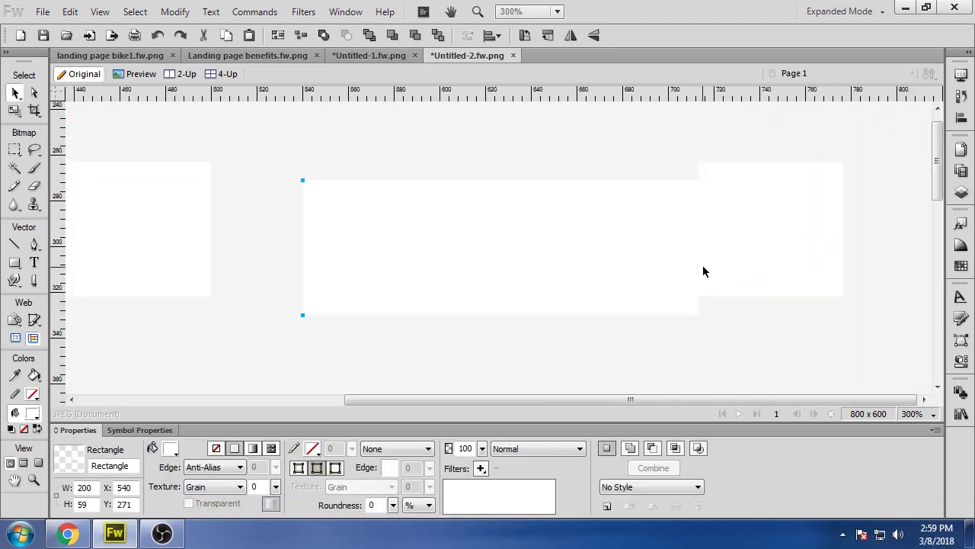
- Line up the middle rectangle with the third one and center it horizontally on the canvas
{"action": "left_click_drag", "start_coordinate": [505, 257], "coordinate": [503, 256]}
{"action": "left_click", "coordinate": [961, 118]}
{"action": "left_click", "coordinate": [815, 114]}
{"action": "left_click", "coordinate": [961, 118]}
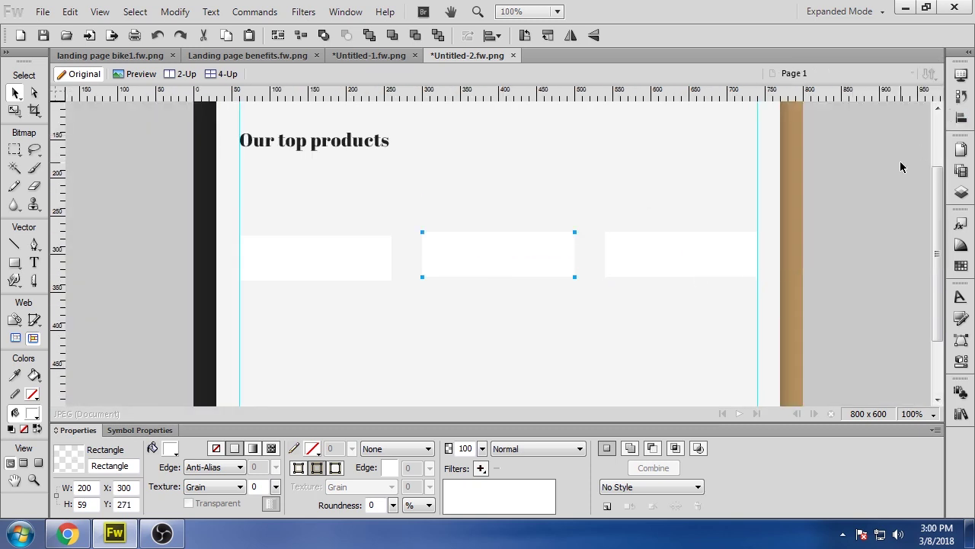
- Move the first rectangle up so its top edge aligns with the other two at Y 271
{"action": "left_click", "coordinate": [900, 167]}
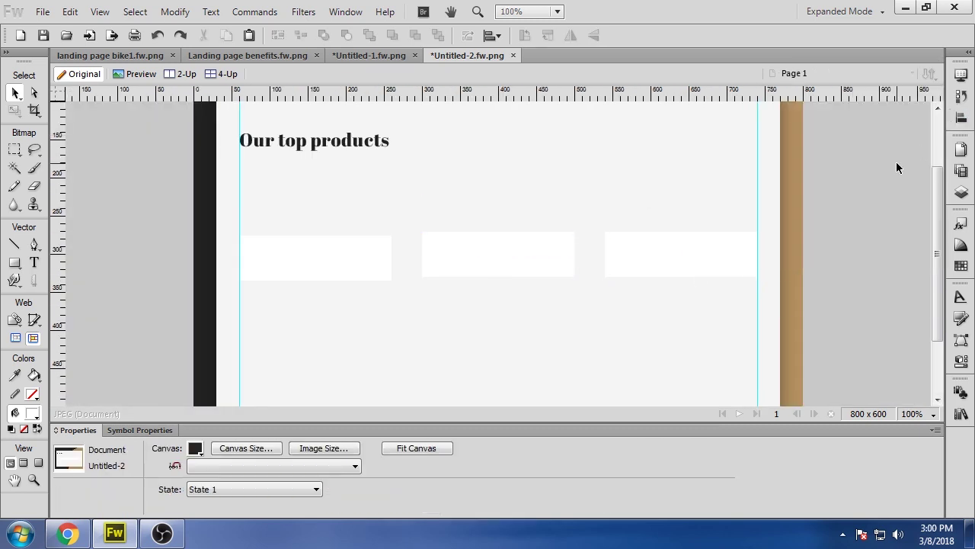
{"action": "left_click", "coordinate": [352, 264]}
{"action": "left_click", "coordinate": [162, 263]}
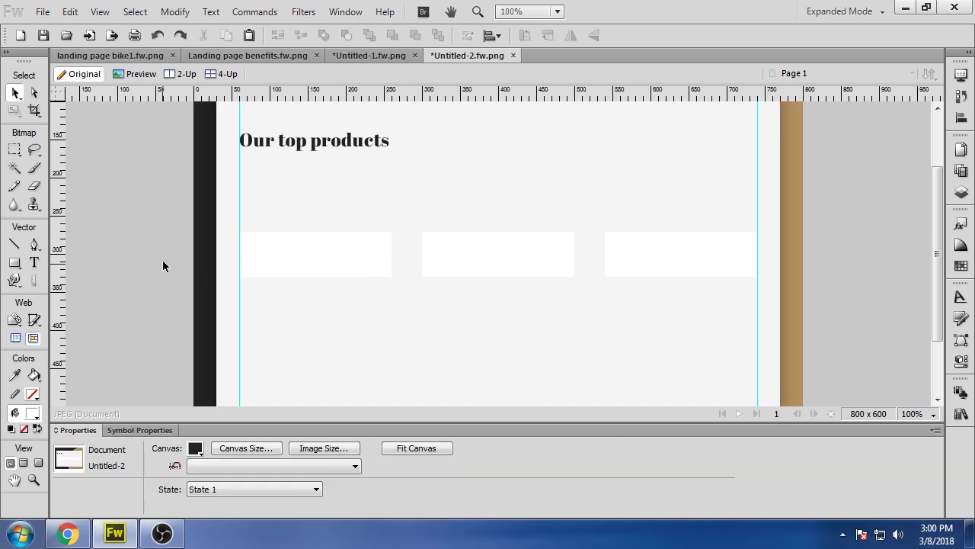
- Set the rounded panel's fill color to #F2F2F2
{"action": "scroll", "coordinate": [320, 227], "scroll_direction": "up", "scroll_amount": 1}
{"action": "left_click", "coordinate": [320, 226]}
{"action": "left_click", "coordinate": [170, 450]}
{"action": "left_click_drag", "start_coordinate": [316, 384], "coordinate": [278, 375]}
{"action": "type", "text": "F2F2F2"}
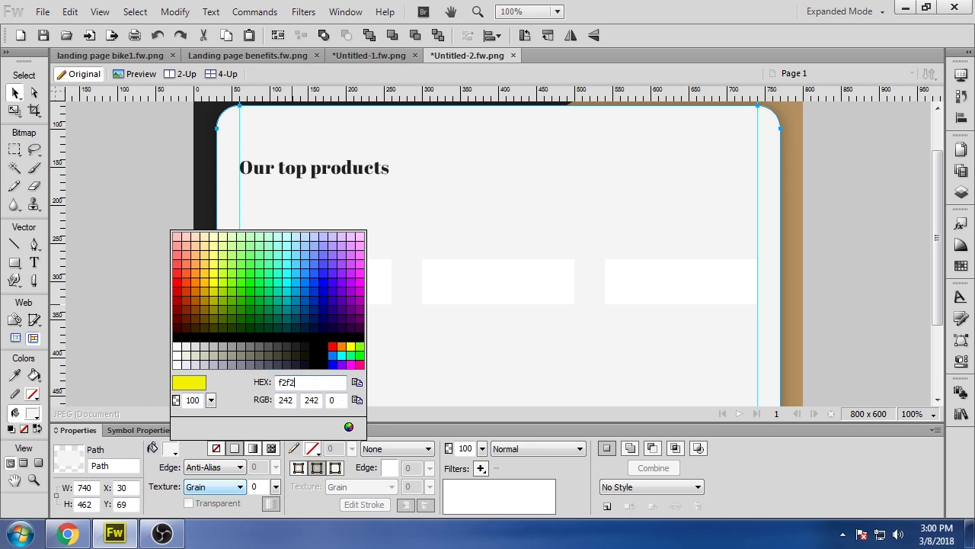
{"action": "key", "text": "Return"}
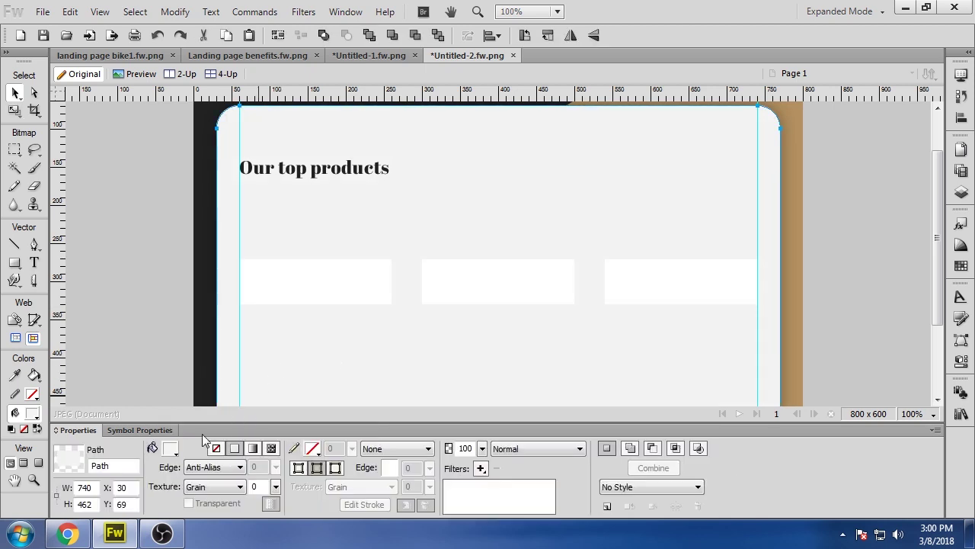
- Change the rounded panel's fill color to #F6F6F6 and deselect the panel
{"action": "left_click", "coordinate": [171, 450]}
{"action": "left_click_drag", "start_coordinate": [317, 385], "coordinate": [279, 383]}
{"action": "type", "text": "f6f6f6"}
{"action": "key", "text": "Return"}
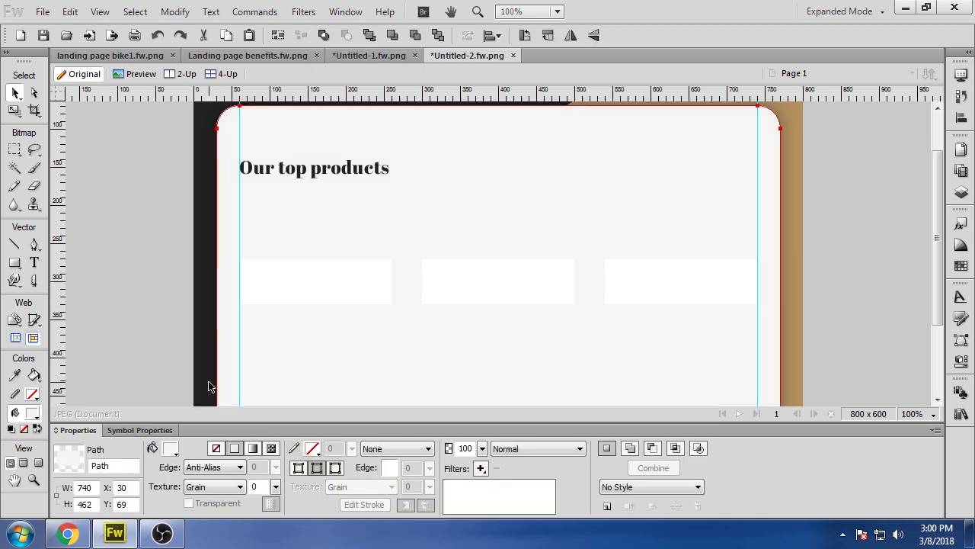
{"action": "left_click", "coordinate": [157, 312]}
{"action": "scroll", "coordinate": [157, 312], "scroll_direction": "down", "scroll_amount": 1}
{"action": "scroll", "coordinate": [161, 324], "scroll_direction": "up", "scroll_amount": 1}
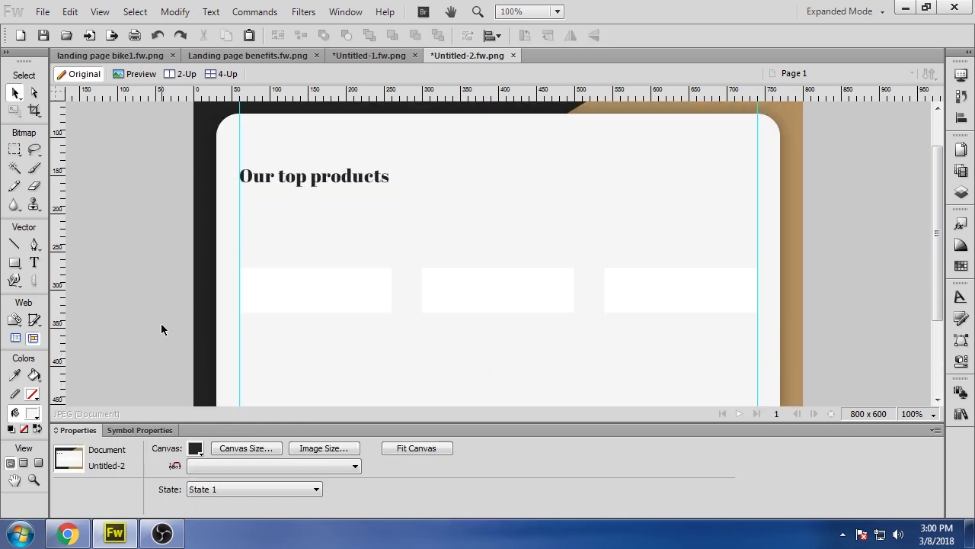
- Set the first white card rectangle's width to 208 px
{"action": "left_click", "coordinate": [352, 285]}
{"action": "scroll", "coordinate": [351, 288], "scroll_direction": "down", "scroll_amount": 1}
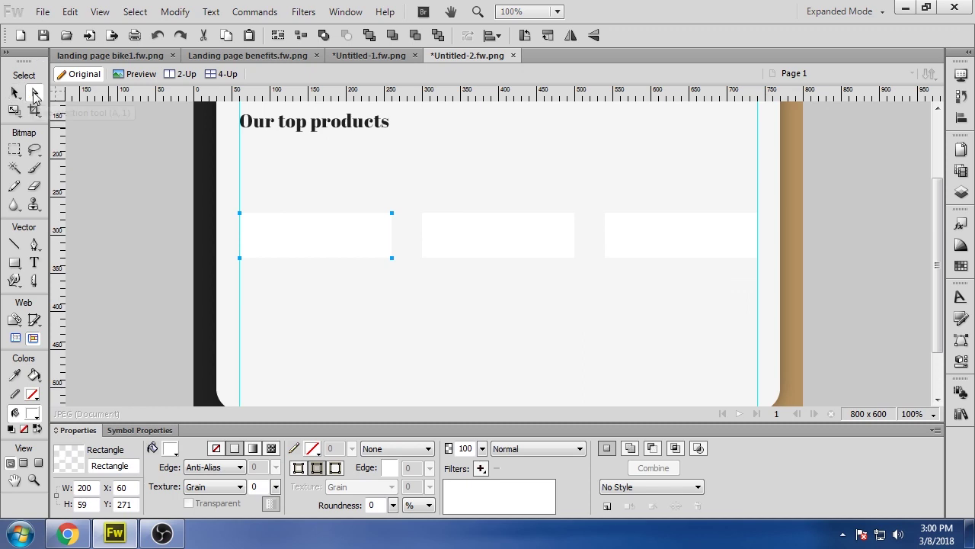
{"action": "left_click", "coordinate": [154, 188]}
{"action": "left_click", "coordinate": [341, 241]}
{"action": "left_click", "coordinate": [85, 488]}
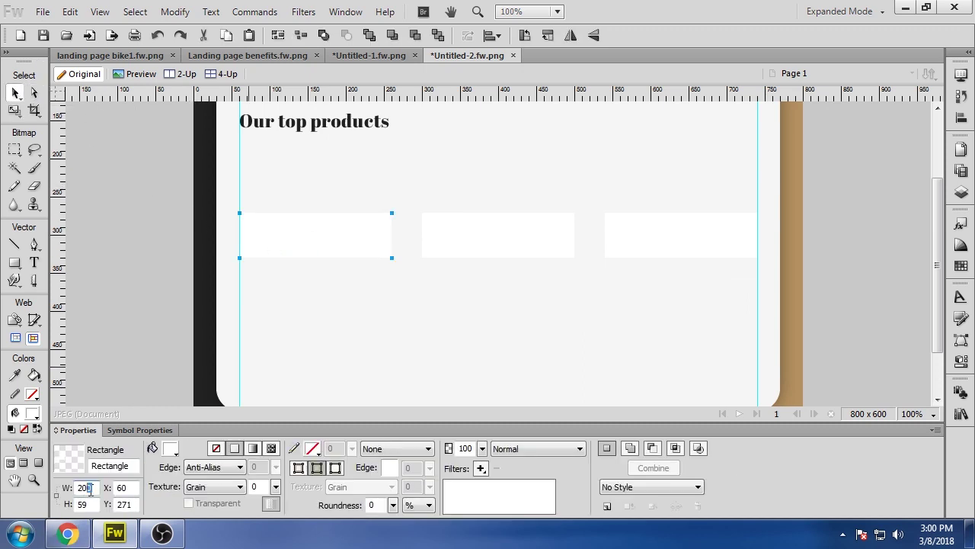
{"action": "type", "text": "206"}
{"action": "key", "text": "Return"}
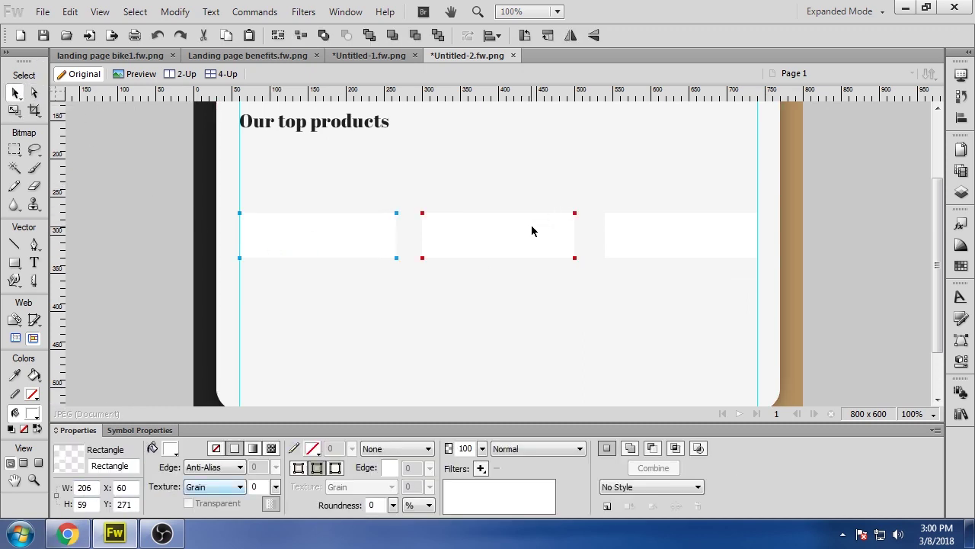
{"action": "left_click", "coordinate": [95, 489]}
{"action": "type", "text": "2"}
- Set the middle and third rectangles' widths to 208 px and move the third one to X 532
{"action": "left_click", "coordinate": [435, 235]}
{"action": "left_click_drag", "start_coordinate": [93, 488], "coordinate": [4, 491]}
{"action": "type", "text": "208"}
{"action": "key", "text": "Return"}
{"action": "key", "text": "Tab"}
{"action": "type", "text": "2"}
{"action": "left_click_drag", "start_coordinate": [640, 246], "coordinate": [633, 253]}
- Center the middle rectangle horizontally on the canvas at X 296
{"action": "left_click", "coordinate": [961, 118]}
{"action": "left_click", "coordinate": [814, 115]}
{"action": "left_click", "coordinate": [962, 120]}
{"action": "left_click", "coordinate": [853, 183]}
- Examine the third rectangle's edge against the right guide and the gaps between the three rectangles
{"action": "left_click", "coordinate": [703, 247]}
{"action": "key", "text": "ctrl+equal"}
{"action": "key", "text": "ctrl+equal"}
{"action": "key", "text": "ctrl+equal"}
{"action": "key", "text": "ctrl+equal"}
{"action": "left_click_drag", "start_coordinate": [724, 399], "coordinate": [162, 374]}
{"action": "key", "text": "ctrl+minus"}
{"action": "key", "text": "ctrl+minus"}
{"action": "key", "text": "ctrl+minus"}
{"action": "key", "text": "ctrl+minus"}
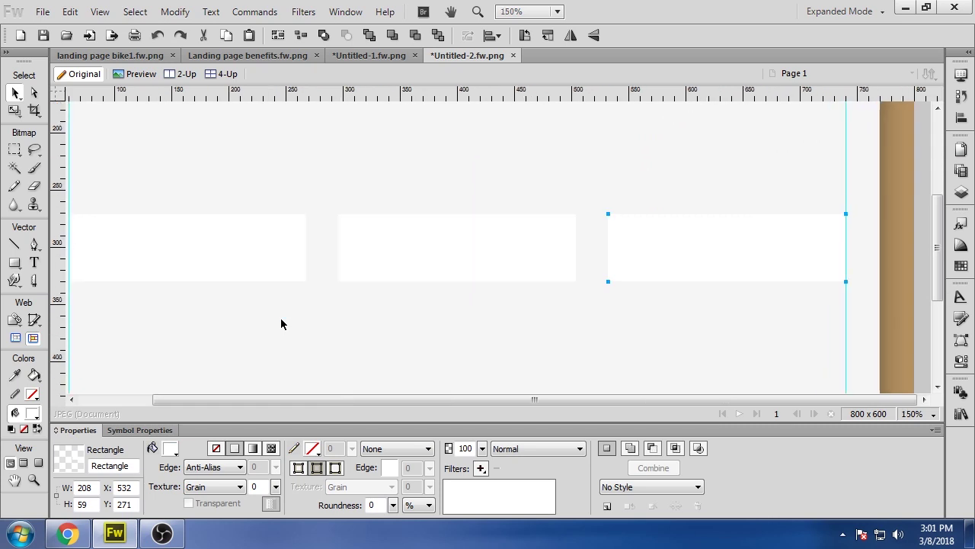
- Extend the first card downward to a height of 182 px by moving its two bottom corner points
{"action": "left_click", "coordinate": [330, 262]}
{"action": "left_click", "coordinate": [34, 93]}
{"action": "left_click", "coordinate": [239, 277]}
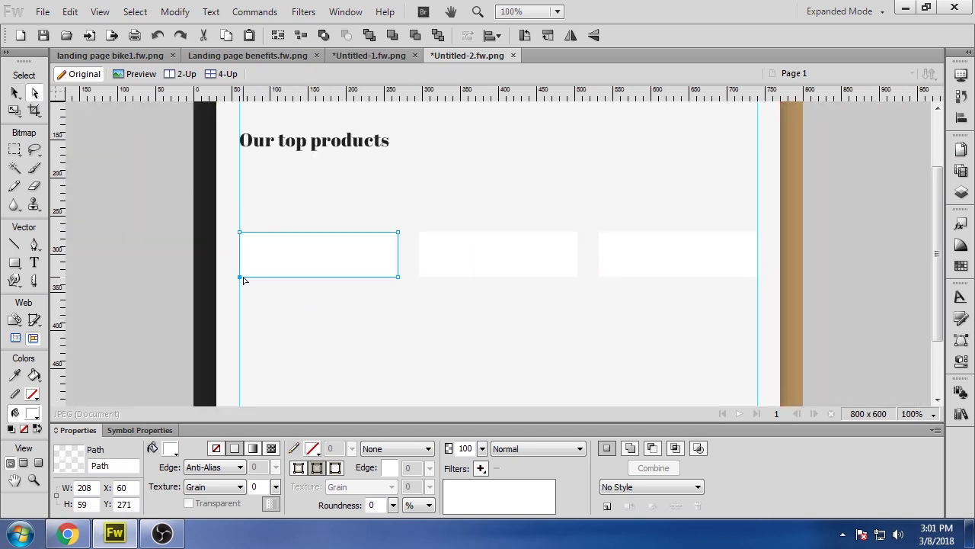
{"action": "left_click", "coordinate": [397, 276], "text": "shift"}
{"action": "key", "text": "shift+Down"}
{"action": "key", "text": "shift+Down"}
{"action": "key", "text": "shift+Down"}
{"action": "key", "text": "shift+Down"}
{"action": "key", "text": "shift+Down"}
{"action": "key", "text": "shift+Down"}
{"action": "key", "text": "shift+Down"}
{"action": "key", "text": "shift+Down"}
{"action": "key", "text": "shift+Down"}
{"action": "key", "text": "shift+Down"}
{"action": "key", "text": "shift+Down"}
{"action": "key", "text": "shift+Down"}
{"action": "key", "text": "shift+Down"}
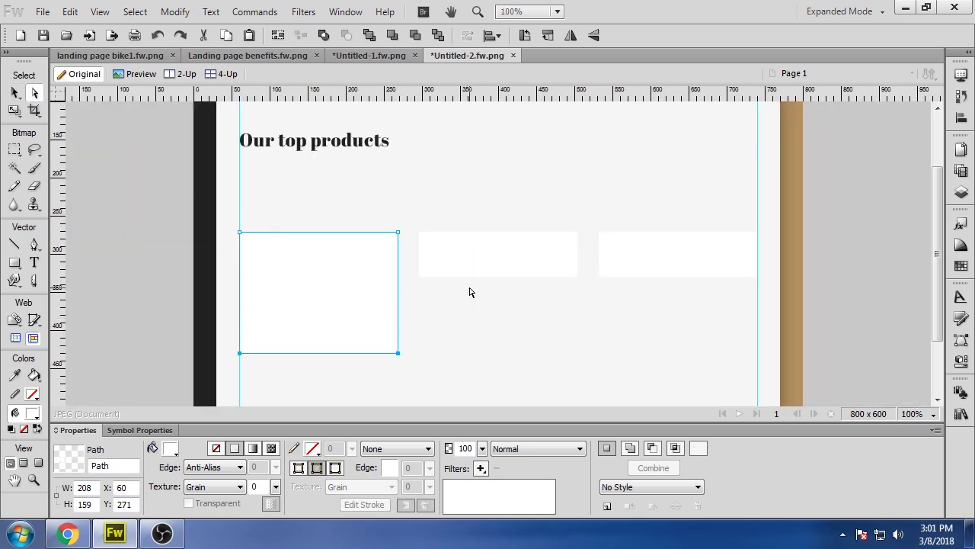
{"action": "scroll", "coordinate": [469, 292], "scroll_direction": "down", "scroll_amount": 2}
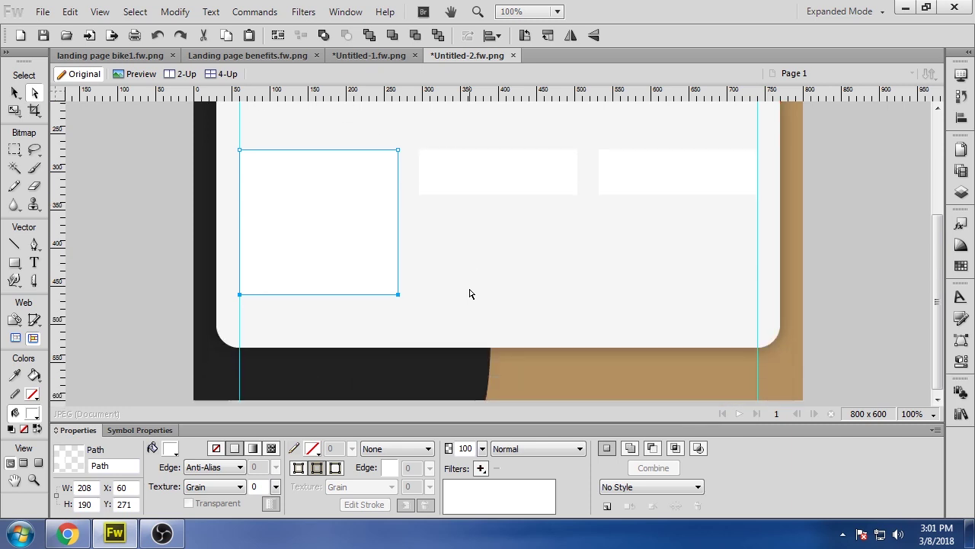
{"action": "scroll", "coordinate": [470, 292], "scroll_direction": "up", "scroll_amount": 2}
{"action": "scroll", "coordinate": [472, 294], "scroll_direction": "down", "scroll_amount": 1}
{"action": "key", "text": "shift+Up"}
{"action": "key", "text": "Down"}
{"action": "key", "text": "Down"}
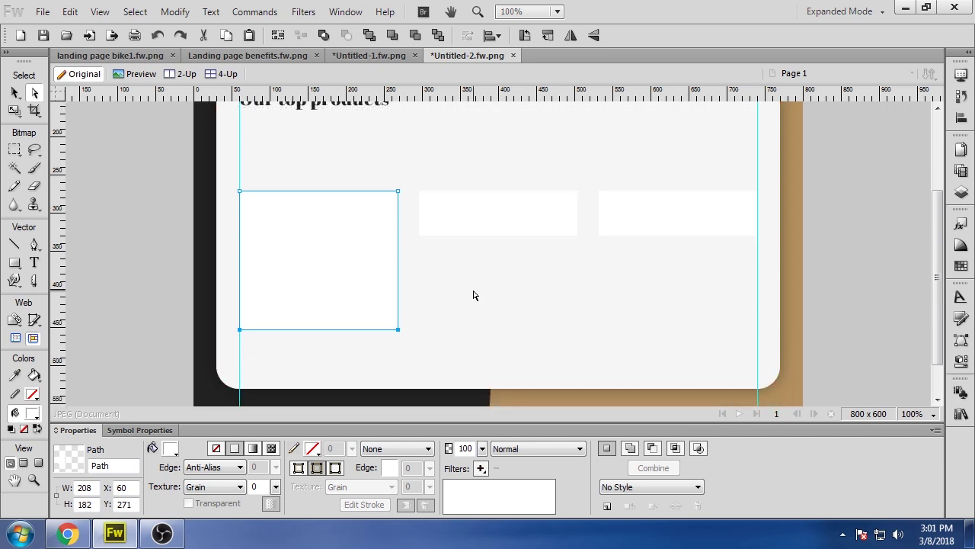
- Lower the middle card's two bottom corner points to match the first card's 182 px height
{"action": "left_click", "coordinate": [526, 239]}
{"action": "left_click", "coordinate": [570, 233]}
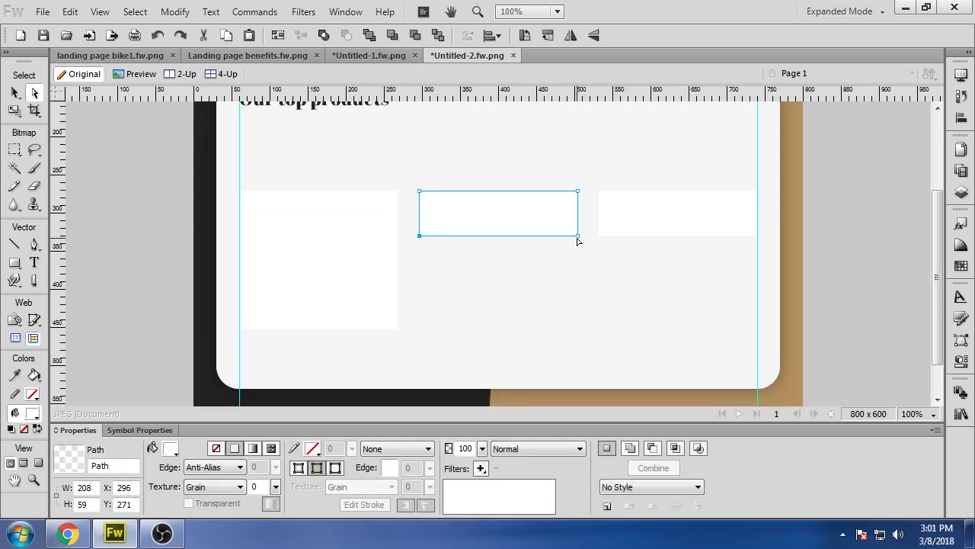
{"action": "key", "text": "shift+Down"}
{"action": "key", "text": "shift+Down"}
{"action": "key", "text": "shift+Down"}
{"action": "key", "text": "shift+Down"}
{"action": "key", "text": "shift+Down"}
{"action": "key", "text": "shift+Down"}
{"action": "key", "text": "shift+Down"}
{"action": "key", "text": "shift+Down"}
{"action": "key", "text": "shift+Down"}
{"action": "key", "text": "shift+Down"}
{"action": "key", "text": "shift+Down"}
{"action": "key", "text": "shift+Down"}
{"action": "key", "text": "Down"}
{"action": "key", "text": "Down"}
- Lower the third card's two bottom corner points until it is as tall as the other two cards
{"action": "left_click", "coordinate": [609, 234]}
{"action": "key", "text": "shift+Down"}
{"action": "key", "text": "shift+Down"}
{"action": "key", "text": "shift+Down"}
{"action": "key", "text": "shift+Down"}
{"action": "key", "text": "shift+Down"}
{"action": "key", "text": "shift+Down"}
{"action": "key", "text": "shift+Down"}
{"action": "key", "text": "shift+Down"}
{"action": "key", "text": "shift+Down"}
{"action": "key", "text": "shift+Down"}
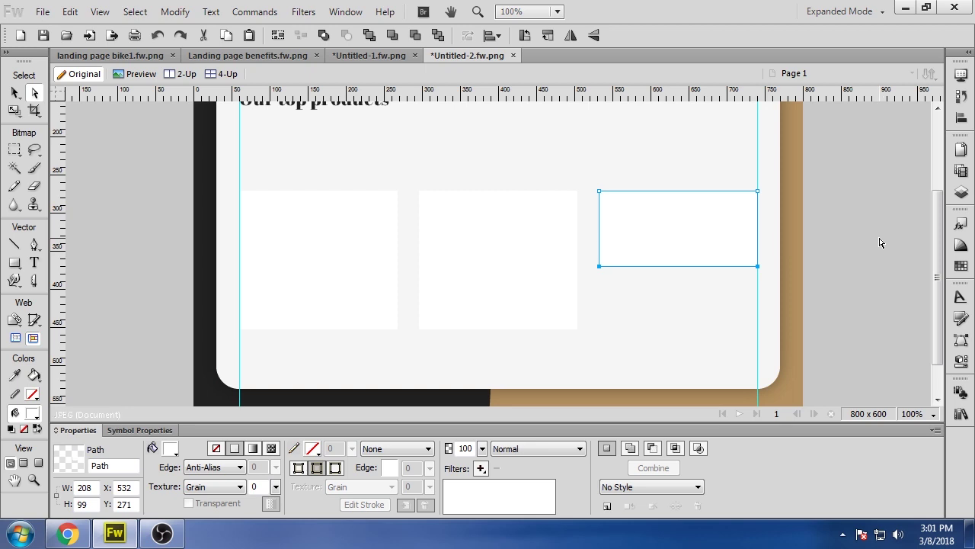
{"action": "key", "text": "Down"}
{"action": "key", "text": "shift+Down"}
{"action": "key", "text": "shift+Down"}
{"action": "key", "text": "Down"}
{"action": "key", "text": "Down"}
{"action": "left_click", "coordinate": [880, 243]}
- Move all three cards up together, leaving a modest gap below the "Our top products" heading
{"action": "left_click", "coordinate": [343, 263]}
{"action": "left_click", "coordinate": [518, 260], "text": "shift"}
{"action": "left_click", "coordinate": [630, 250], "text": "shift"}
{"action": "key", "text": "shift+Up"}
{"action": "key", "text": "shift+Up"}
{"action": "key", "text": "shift+Up"}
{"action": "key", "text": "shift+Up"}
{"action": "key", "text": "shift+Up"}
{"action": "key", "text": "shift+Up"}
{"action": "key", "text": "shift+Up"}
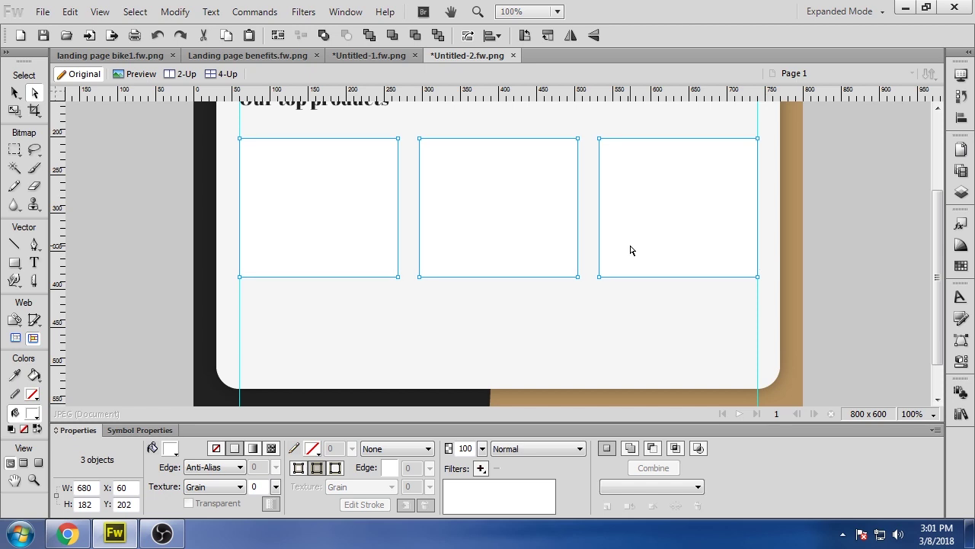
{"action": "scroll", "coordinate": [630, 250], "scroll_direction": "up", "scroll_amount": 3}
{"action": "key", "text": "Down"}
{"action": "key", "text": "Down"}
{"action": "key", "text": "Down"}
{"action": "key", "text": "Down"}
{"action": "key", "text": "Down"}
{"action": "key", "text": "Down"}
- Shift the heading and the three cards up together so the cards start at Y 198
{"action": "left_click", "coordinate": [338, 190], "text": "shift"}
{"action": "key", "text": "shift+Up"}
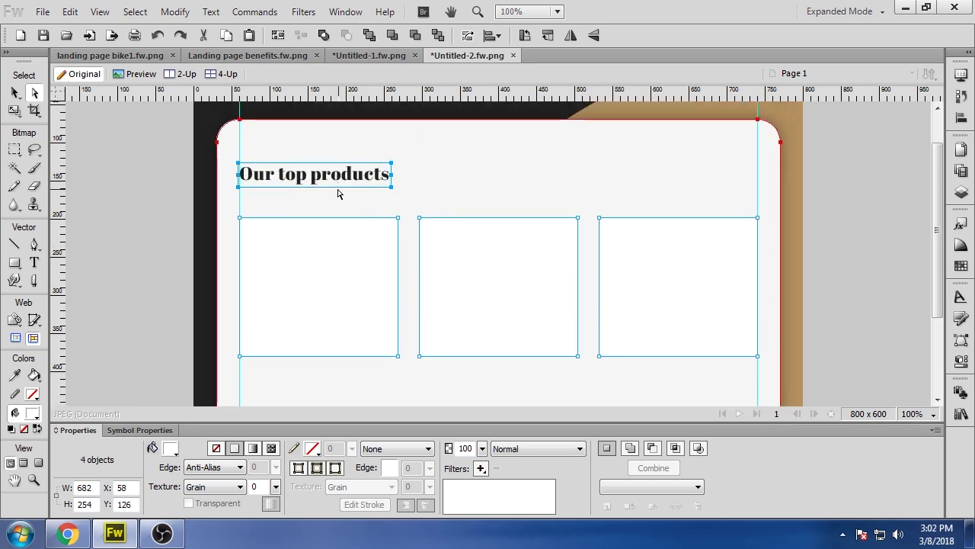
{"action": "left_click", "coordinate": [139, 344]}
- Add a soft drop shadow to the first card with distance 8, softness 15 and angle 270
{"action": "scroll", "coordinate": [150, 344], "scroll_direction": "down", "scroll_amount": 3}
{"action": "left_click", "coordinate": [327, 257]}
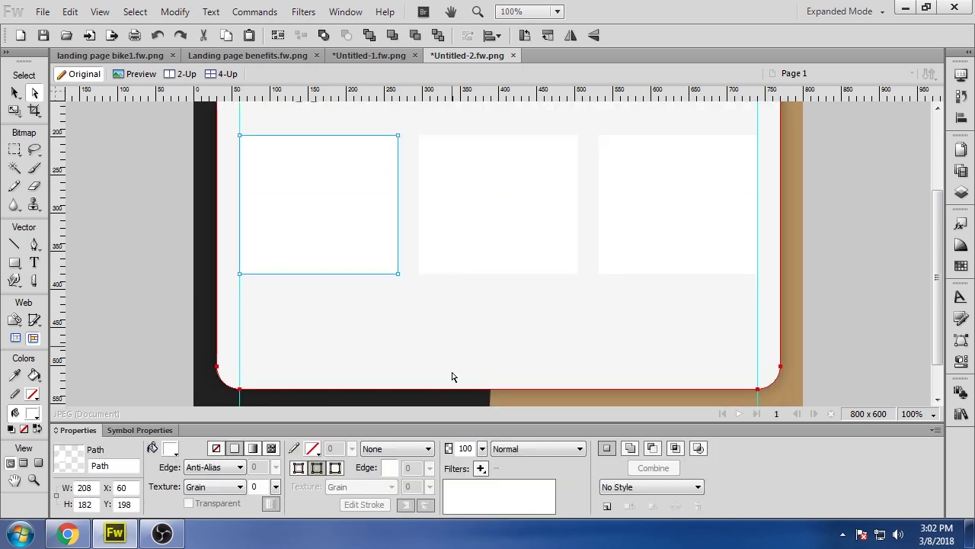
{"action": "left_click", "coordinate": [481, 467]}
{"action": "mouse_move", "coordinate": [557, 419]}
{"action": "left_click", "coordinate": [701, 417]}
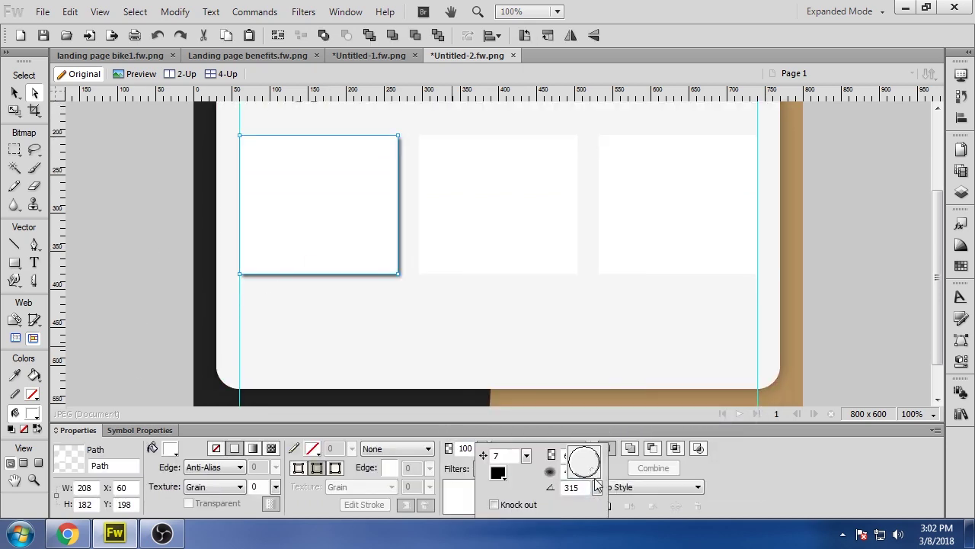
{"action": "left_click_drag", "start_coordinate": [589, 481], "coordinate": [587, 482]}
{"action": "left_click", "coordinate": [586, 509]}
{"action": "left_click", "coordinate": [596, 486]}
{"action": "left_click_drag", "start_coordinate": [587, 480], "coordinate": [599, 495]}
{"action": "left_click_drag", "start_coordinate": [525, 456], "coordinate": [527, 454]}
{"action": "left_click_drag", "start_coordinate": [597, 472], "coordinate": [598, 475]}
{"action": "left_click_drag", "start_coordinate": [598, 471], "coordinate": [599, 472]}
{"action": "left_click_drag", "start_coordinate": [525, 455], "coordinate": [527, 460]}
{"action": "left_click_drag", "start_coordinate": [598, 455], "coordinate": [597, 461]}
{"action": "left_click", "coordinate": [172, 323]}
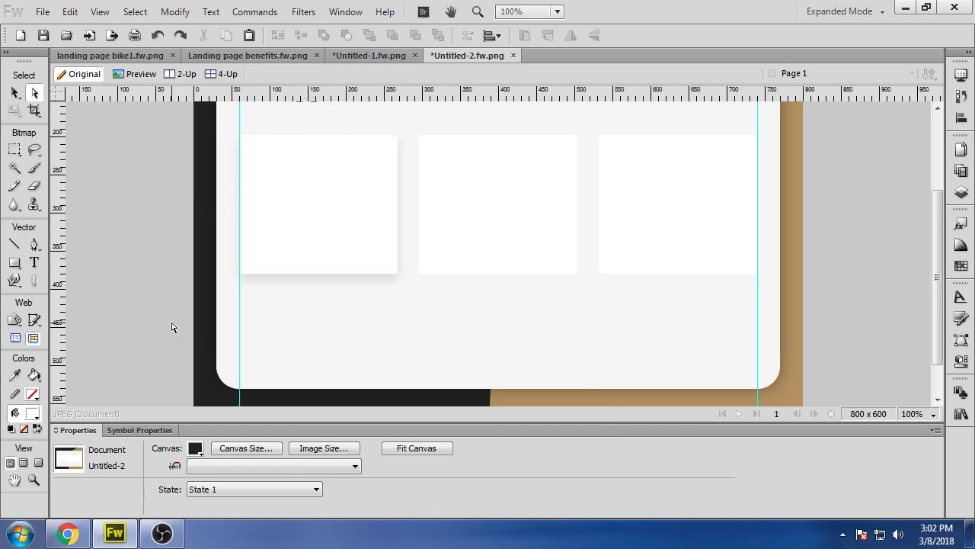
- Set the first card's drop shadow opacity to 10%
{"action": "left_click", "coordinate": [297, 243]}
{"action": "left_click", "coordinate": [463, 488]}
{"action": "left_click_drag", "start_coordinate": [596, 456], "coordinate": [594, 459]}
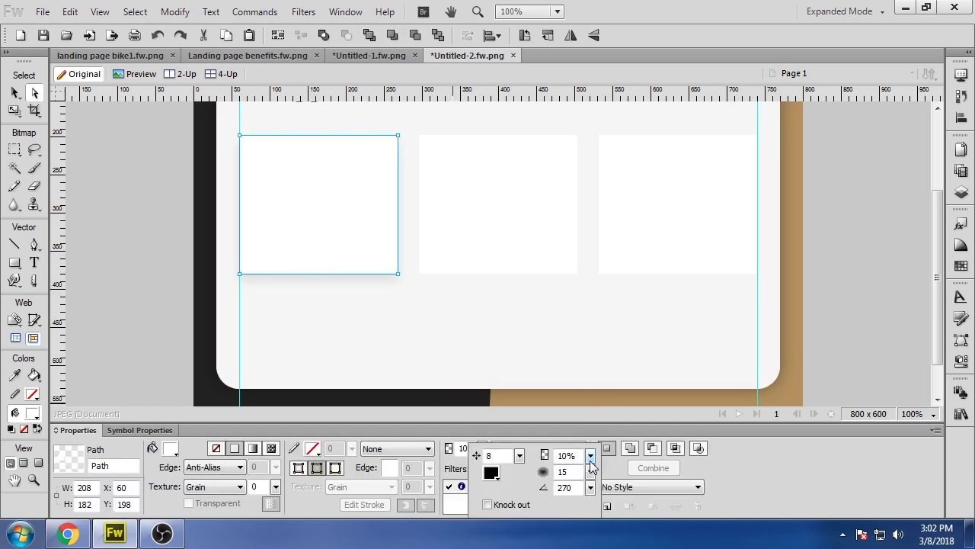
{"action": "left_click", "coordinate": [152, 299]}
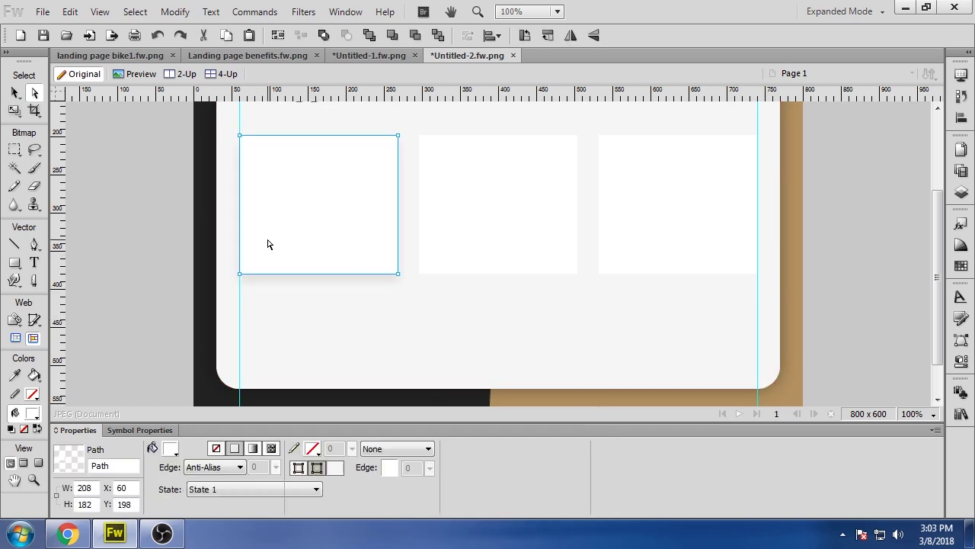
- Copy the first card and paste its attributes onto the middle and third cards to give them the same shadow
{"action": "right_click", "coordinate": [268, 239]}
{"action": "mouse_move", "coordinate": [412, 22]}
{"action": "left_click", "coordinate": [541, 38]}
{"action": "left_click", "coordinate": [529, 255]}
{"action": "left_click", "coordinate": [609, 188], "text": "shift"}
{"action": "right_click", "coordinate": [610, 189]}
{"action": "mouse_move", "coordinate": [648, 22]}
{"action": "left_click", "coordinate": [480, 146]}
{"action": "left_click", "coordinate": [770, 232]}
{"action": "left_click", "coordinate": [844, 244]}
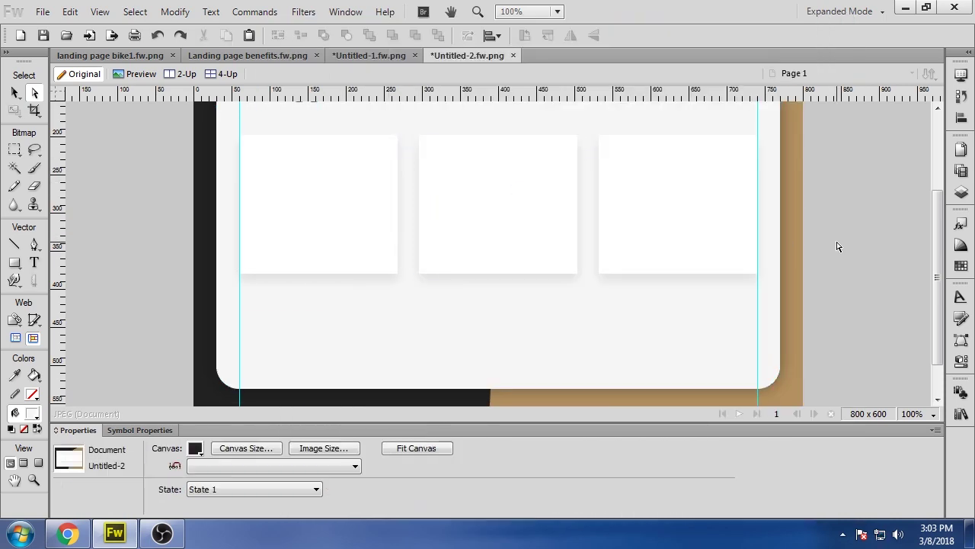
- Bring the yellow bicycle from the Untitled-1 document into the Untitled-2 design
{"action": "scroll", "coordinate": [819, 274], "scroll_direction": "up", "scroll_amount": 1}
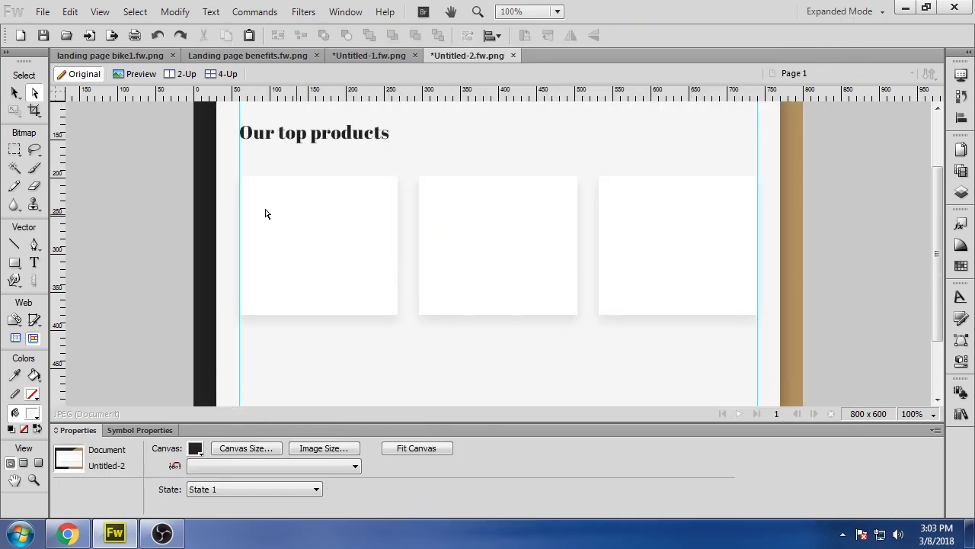
{"action": "left_click", "coordinate": [374, 56]}
{"action": "scroll", "coordinate": [495, 251], "scroll_direction": "down", "scroll_amount": 1}
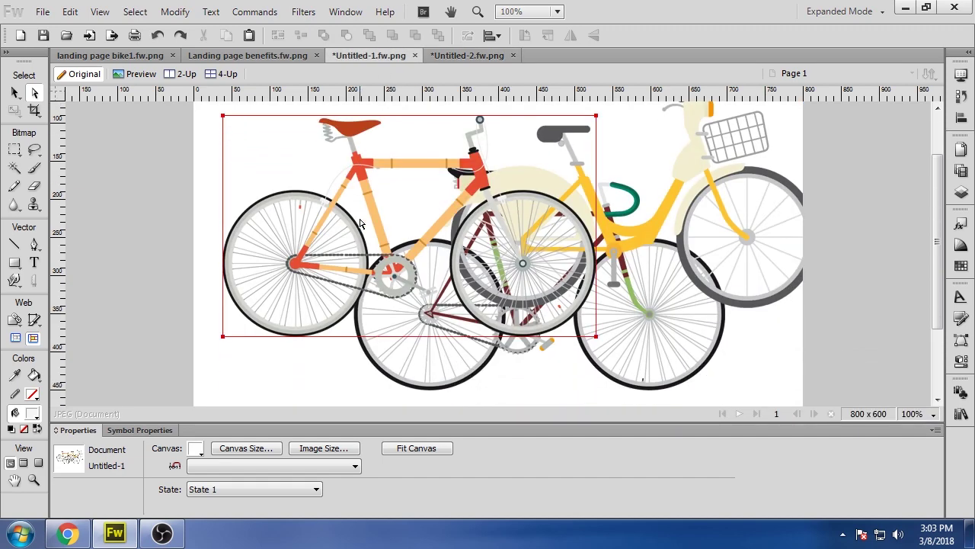
{"action": "left_click", "coordinate": [626, 232]}
{"action": "left_click_drag", "start_coordinate": [626, 233], "coordinate": [488, 202]}
{"action": "left_click_drag", "start_coordinate": [522, 172], "coordinate": [432, 226]}
- Scale the yellow bicycle down to 165 x 98 px and center it in the middle card
{"action": "key", "text": "ctrl+t"}
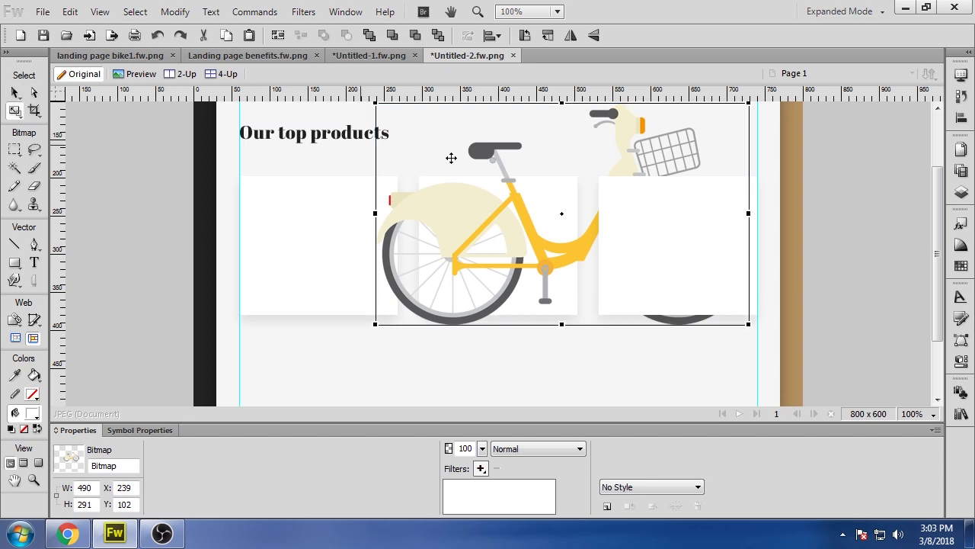
{"action": "left_click_drag", "start_coordinate": [745, 106], "coordinate": [518, 226]}
{"action": "left_click_drag", "start_coordinate": [561, 202], "coordinate": [558, 208]}
{"action": "left_click", "coordinate": [14, 92]}
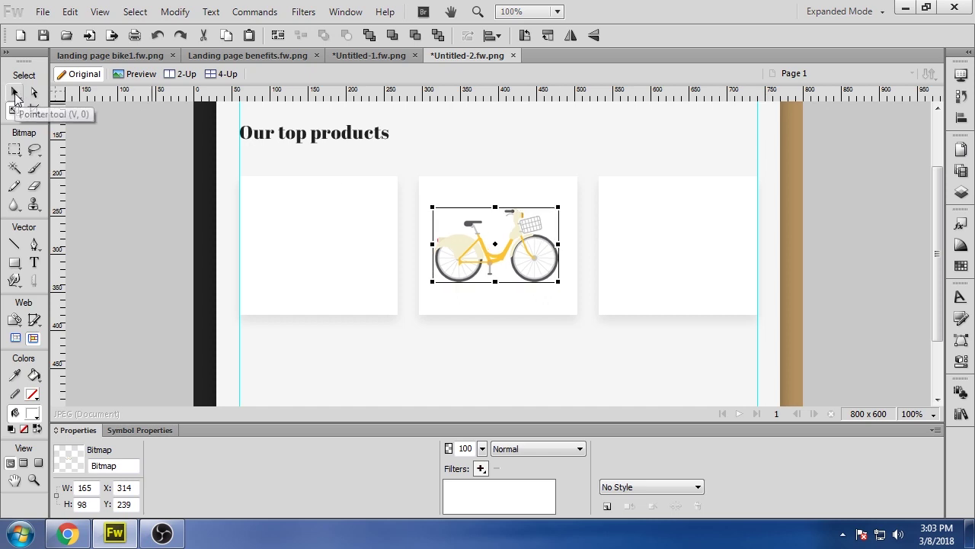
{"action": "mouse_move", "coordinate": [473, 249]}
{"action": "left_mouse_down"}
{"action": "mouse_move", "coordinate": [465, 264]}
{"action": "mouse_move", "coordinate": [461, 245]}
{"action": "mouse_move", "coordinate": [464, 252]}
{"action": "left_mouse_up"}
- Copy the orange and red bicycle from Untitled-1 and paste it into Untitled-2
{"action": "left_click", "coordinate": [368, 55]}
{"action": "left_click", "coordinate": [405, 162]}
{"action": "key", "text": "ctrl+c"}
{"action": "left_click", "coordinate": [475, 54]}
{"action": "key", "text": "ctrl+v"}
- Set the orange bicycle's width to 165 px and place it in the first card at X 82, Y 240
{"action": "double_click", "coordinate": [85, 488]}
{"action": "type", "text": "165"}
{"action": "key", "text": "Return"}
{"action": "left_click_drag", "start_coordinate": [296, 163], "coordinate": [310, 261]}
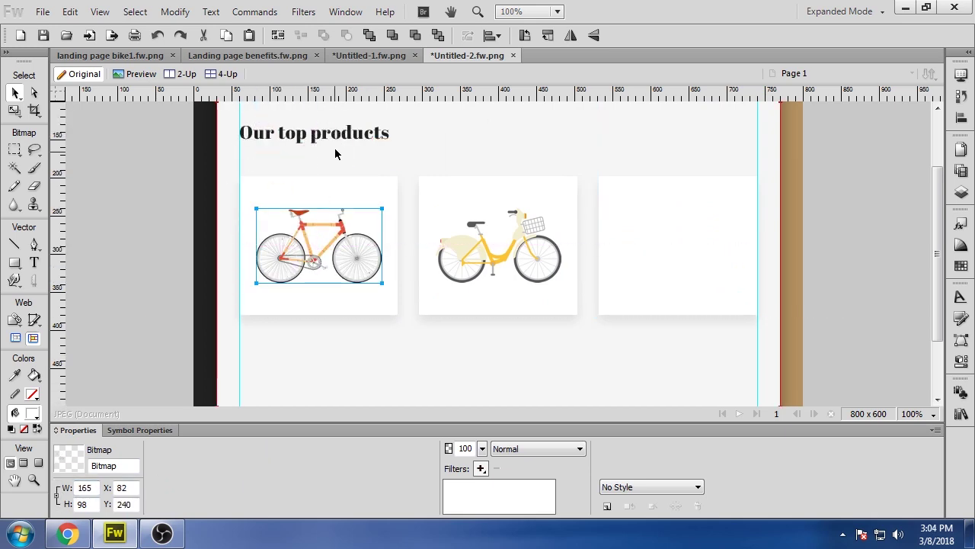
- Copy the dark red bicycle with the green handlebar from Untitled-1 and paste it into Untitled-2
{"action": "left_click", "coordinate": [369, 55]}
{"action": "left_click", "coordinate": [665, 318]}
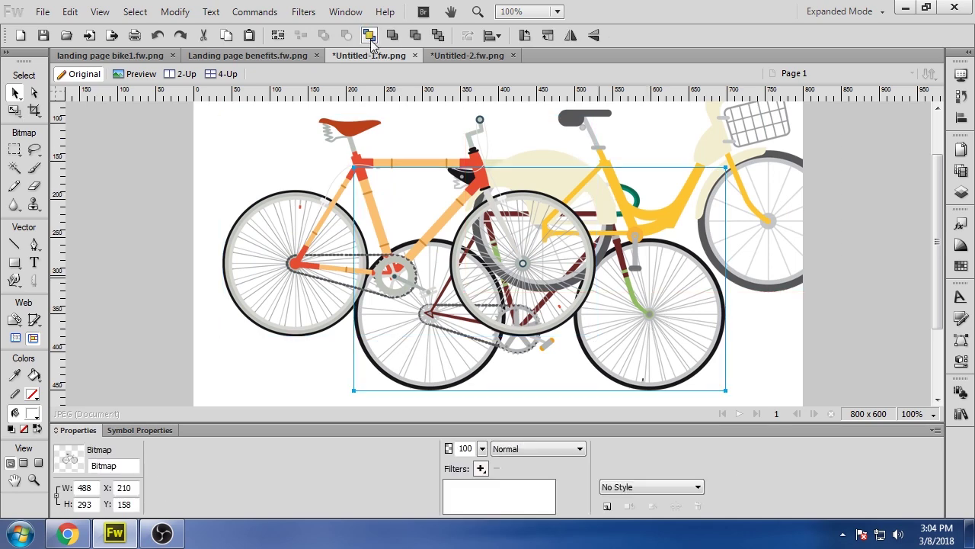
{"action": "key", "text": "ctrl+c"}
{"action": "left_click", "coordinate": [467, 54]}
{"action": "key", "text": "ctrl+v"}
- Set the dark red bicycle's width to 165 px and place it in the third card at X 554, Y 240
{"action": "left_click_drag", "start_coordinate": [91, 491], "coordinate": [23, 496]}
{"action": "type", "text": "165"}
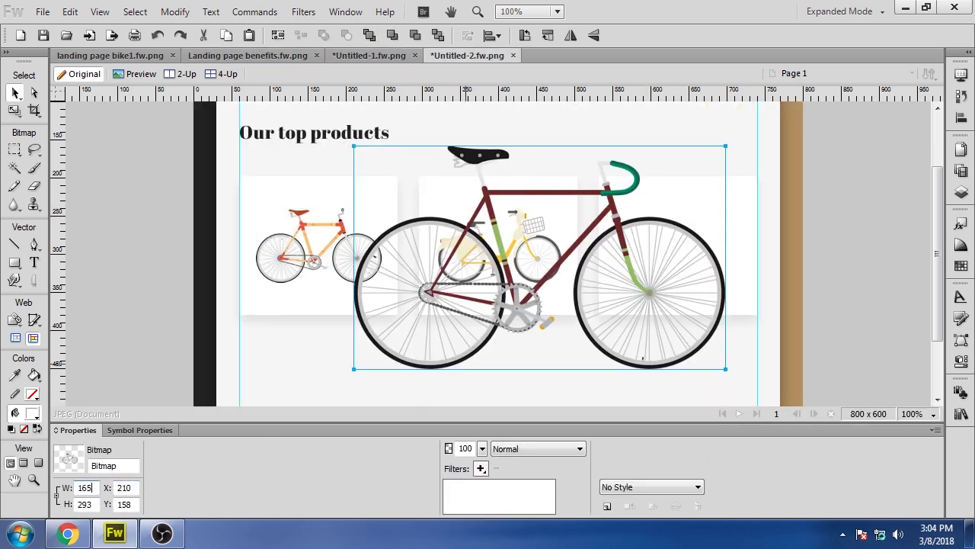
{"action": "key", "text": "Return"}
{"action": "left_click", "coordinate": [449, 268]}
{"action": "left_click_drag", "start_coordinate": [399, 170], "coordinate": [662, 233]}
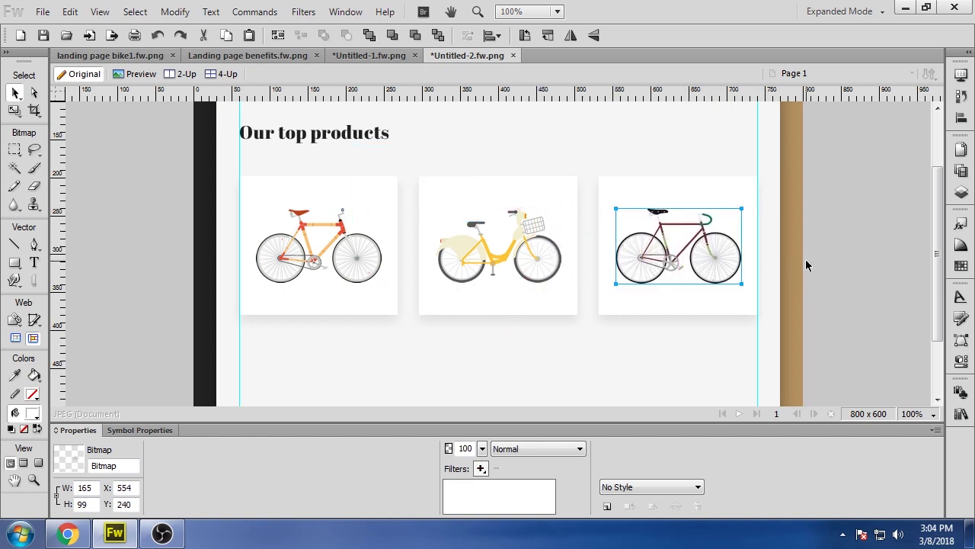
{"action": "left_click", "coordinate": [832, 265]}
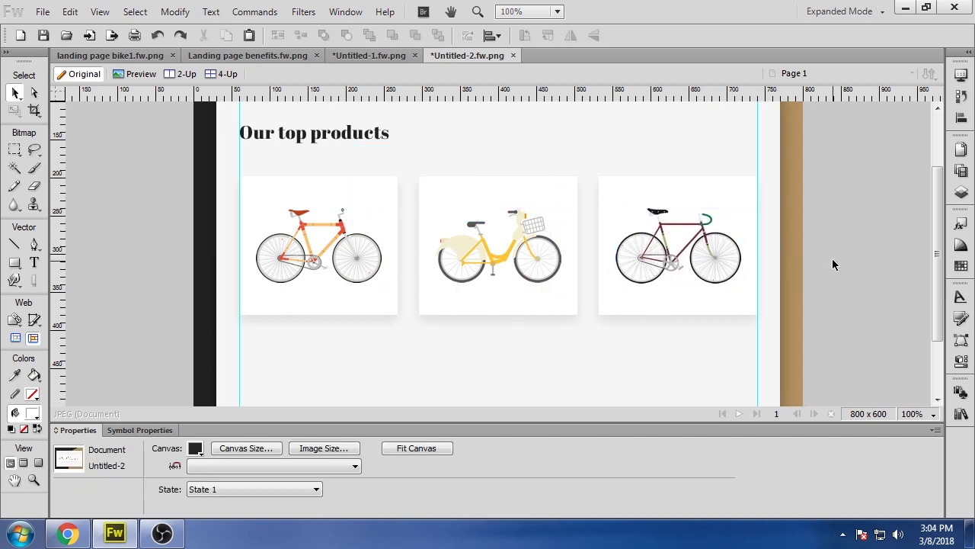
- Fill the rounded panel behind the product cards with white
{"action": "scroll", "coordinate": [830, 258], "scroll_direction": "up", "scroll_amount": 3}
{"action": "left_click", "coordinate": [365, 394]}
{"action": "left_click", "coordinate": [169, 449]}
{"action": "left_click", "coordinate": [178, 320]}
{"action": "left_click", "coordinate": [884, 311]}
{"action": "scroll", "coordinate": [886, 309], "scroll_direction": "down", "scroll_amount": 3}
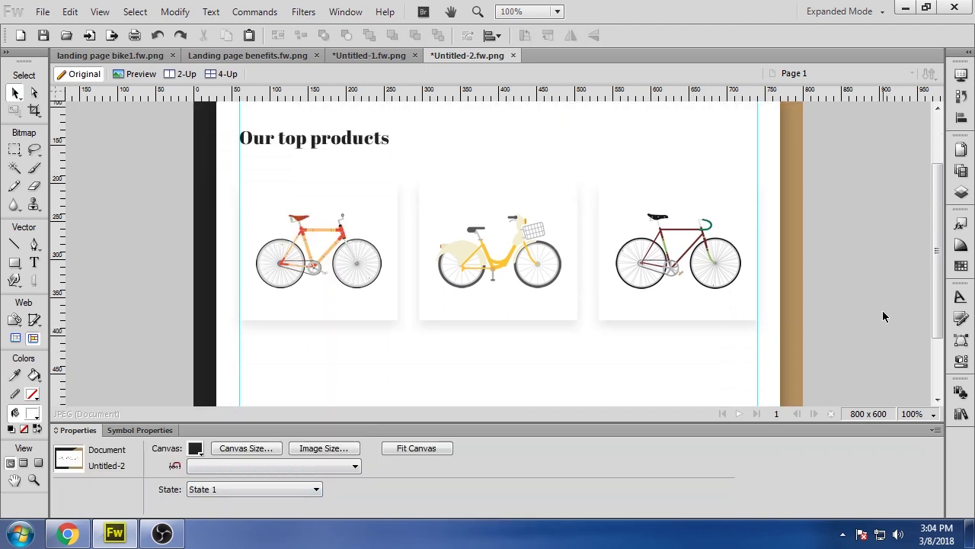
{"action": "scroll", "coordinate": [883, 311], "scroll_direction": "up", "scroll_amount": 1}
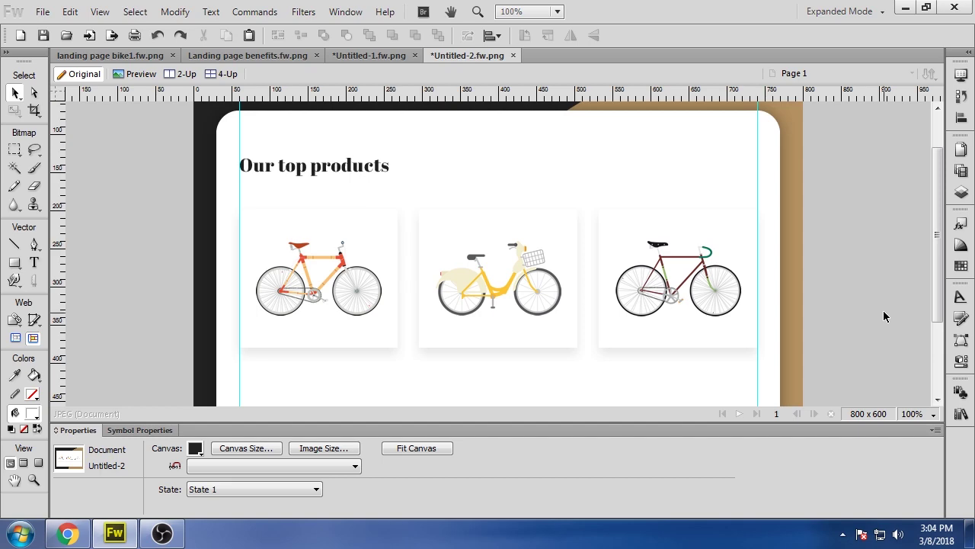
{"action": "scroll", "coordinate": [873, 332], "scroll_direction": "down", "scroll_amount": 4}
{"action": "scroll", "coordinate": [488, 198], "scroll_direction": "up", "scroll_amount": 2}
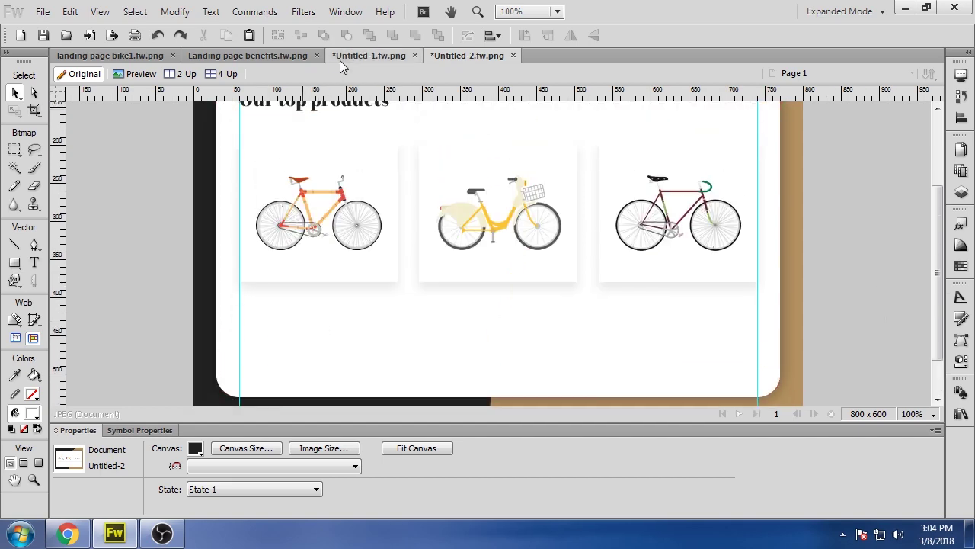
- Copy the "Healthy Lifestyle" heading from Landing page benefits into Untitled-2 and place it below the first card at X 60, Y 404
{"action": "left_click", "coordinate": [368, 55]}
{"action": "left_click", "coordinate": [306, 56]}
{"action": "left_click", "coordinate": [286, 299]}
{"action": "scroll", "coordinate": [300, 305], "scroll_direction": "down", "scroll_amount": 2}
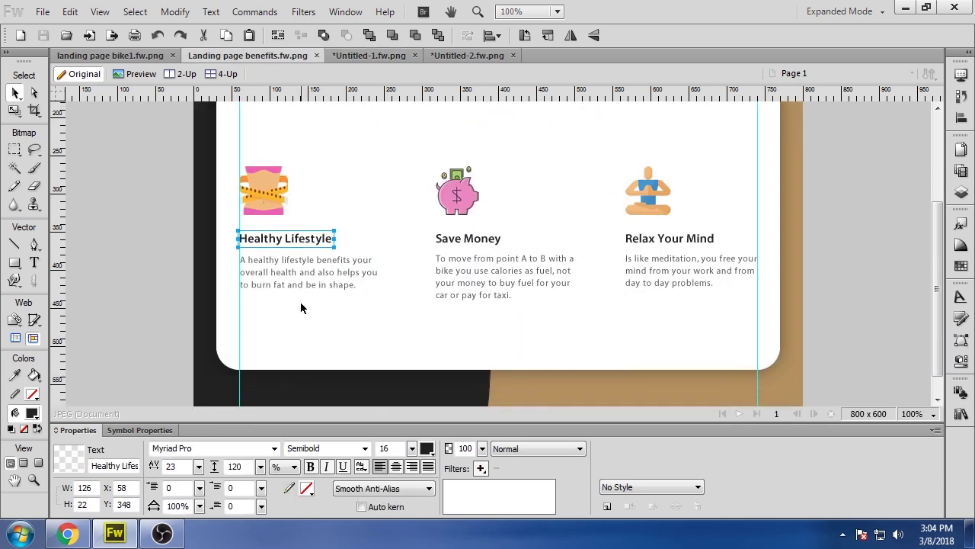
{"action": "left_click", "coordinate": [453, 56]}
{"action": "key", "text": "ctrl+v"}
{"action": "left_click_drag", "start_coordinate": [274, 268], "coordinate": [274, 307]}
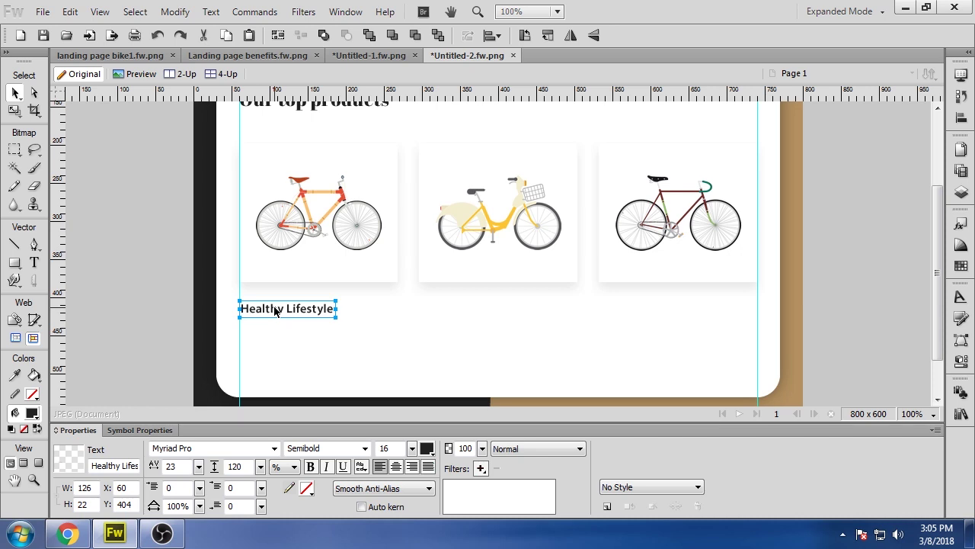
- Change the pasted heading's text to "Street bike"
{"action": "key", "text": "t"}
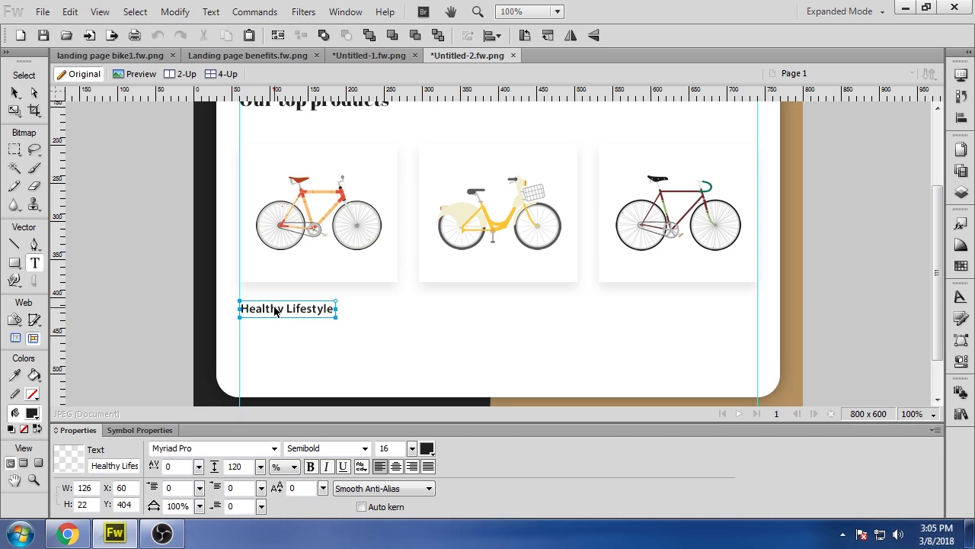
{"action": "key", "text": "ctrl+a"}
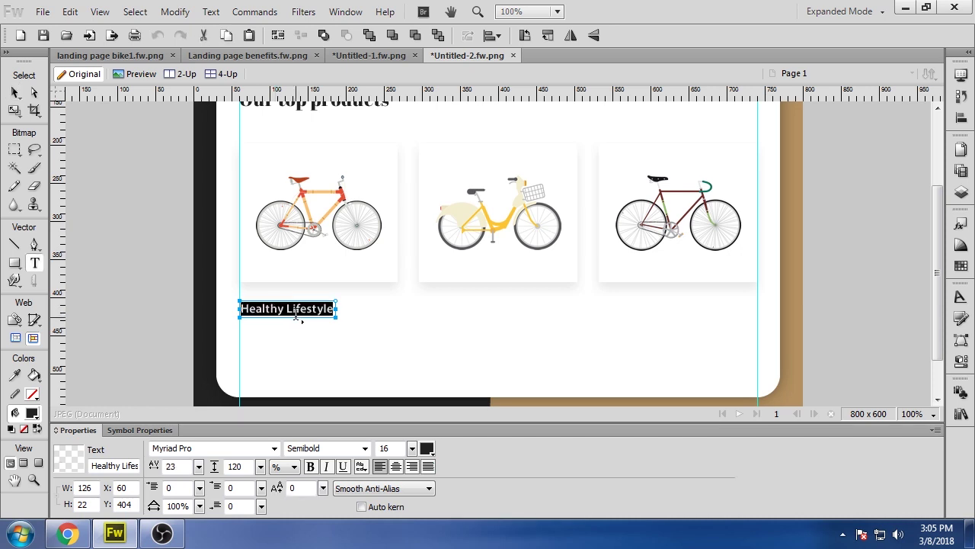
{"action": "type", "text": "Street bike"}
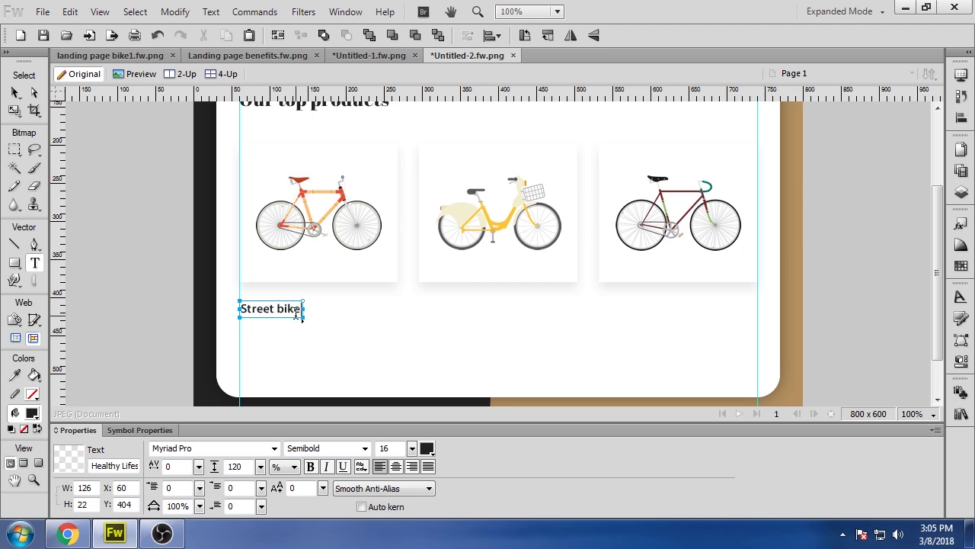
{"action": "left_click", "coordinate": [111, 55]}
{"action": "left_click", "coordinate": [246, 56]}
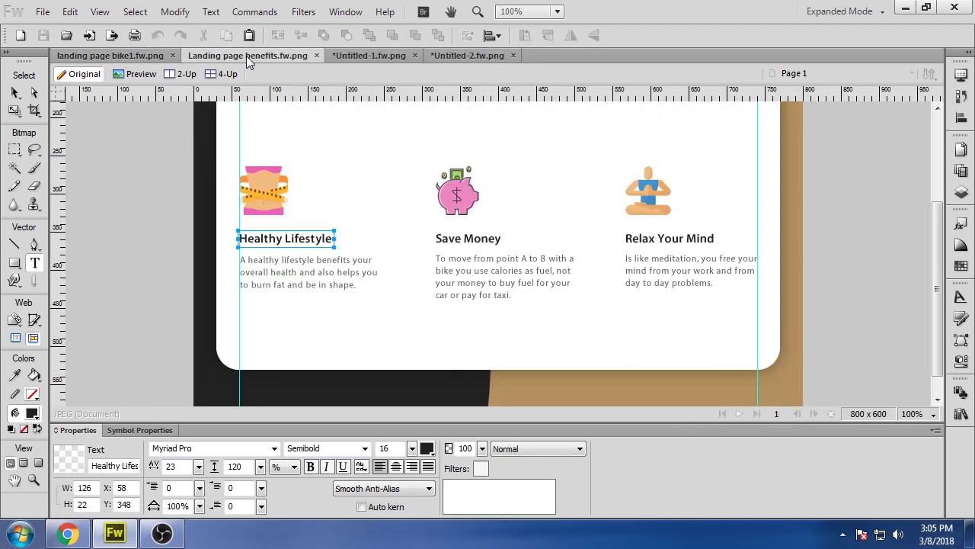
{"action": "left_click", "coordinate": [450, 55]}
{"action": "left_click", "coordinate": [15, 93]}
{"action": "left_click", "coordinate": [117, 298]}
{"action": "scroll", "coordinate": [298, 372], "scroll_direction": "up", "scroll_amount": 1}
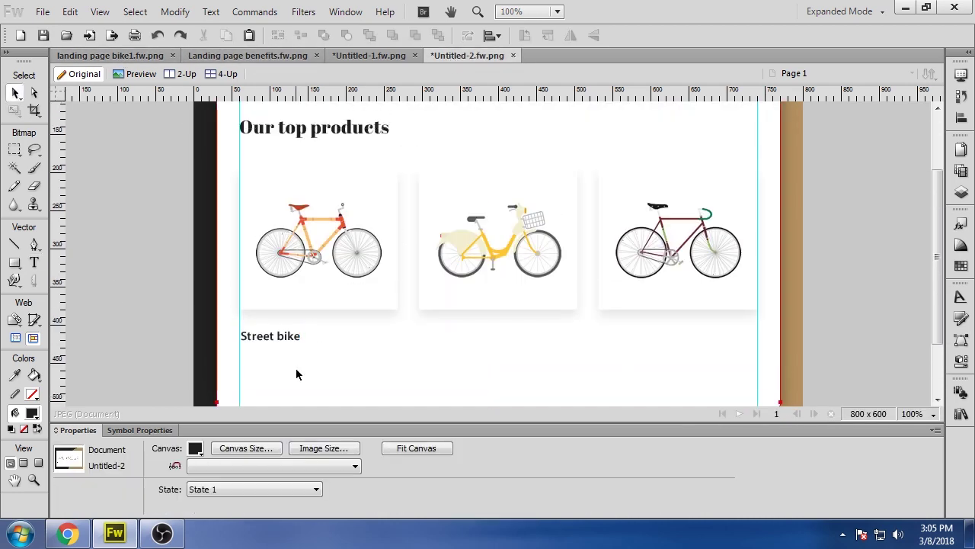
- Duplicate the "Street bike" text just below itself, at Y 441, and change the copy's text to "SEE DETAILS"
{"action": "scroll", "coordinate": [293, 366], "scroll_direction": "down", "scroll_amount": 2}
{"action": "left_click", "coordinate": [274, 287]}
{"action": "key", "text": "alt"}
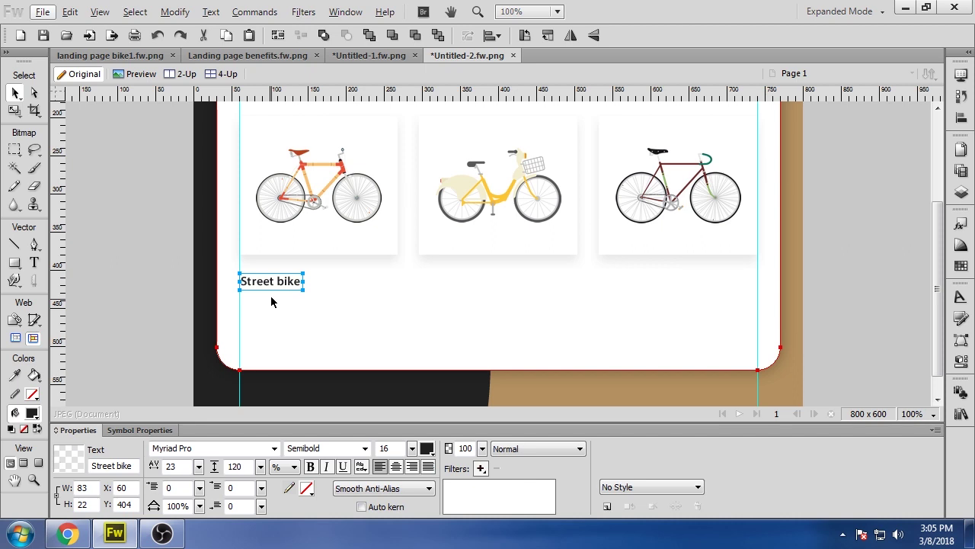
{"action": "scroll", "coordinate": [270, 302], "scroll_direction": "up", "scroll_amount": 1}
{"action": "scroll", "coordinate": [270, 302], "scroll_direction": "down", "scroll_amount": 1}
{"action": "left_click_drag", "start_coordinate": [272, 296], "coordinate": [270, 322]}
{"action": "double_click", "coordinate": [270, 322]}
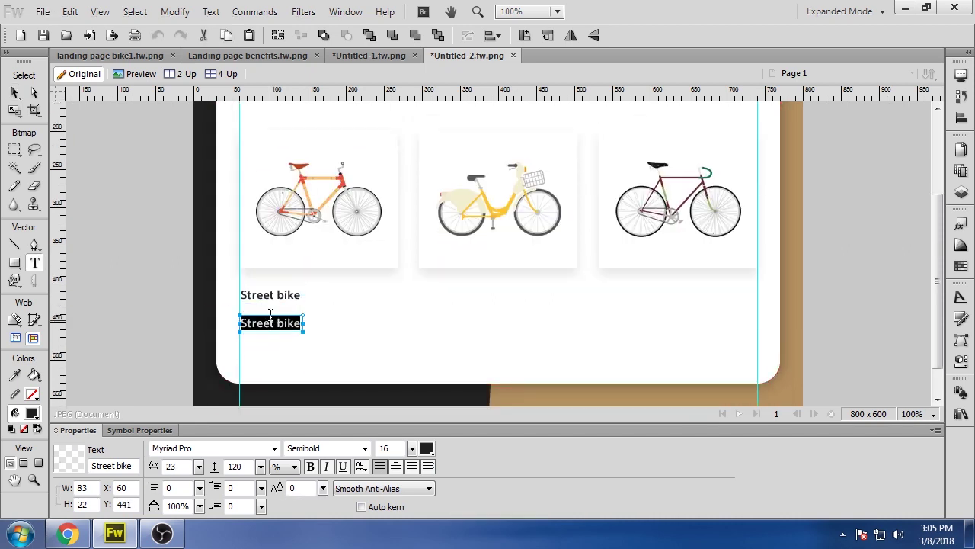
{"action": "type", "text": "SEE DETAILS"}
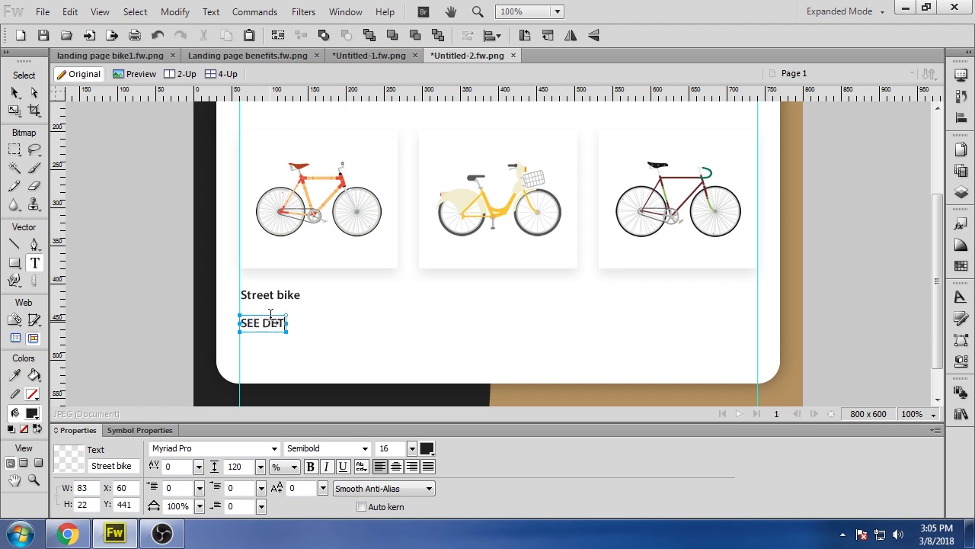
{"action": "left_click", "coordinate": [14, 91]}
{"action": "left_click", "coordinate": [233, 294]}
- Set "SEE DETAILS" to Bold, size 13, and place it at X 58, Y 444 against the left guide
{"action": "left_click", "coordinate": [273, 324]}
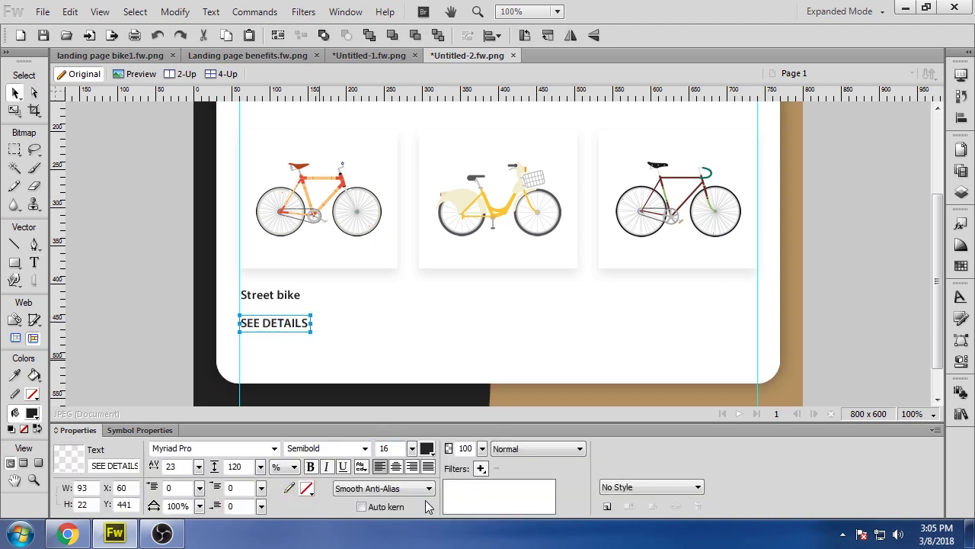
{"action": "left_click", "coordinate": [365, 448]}
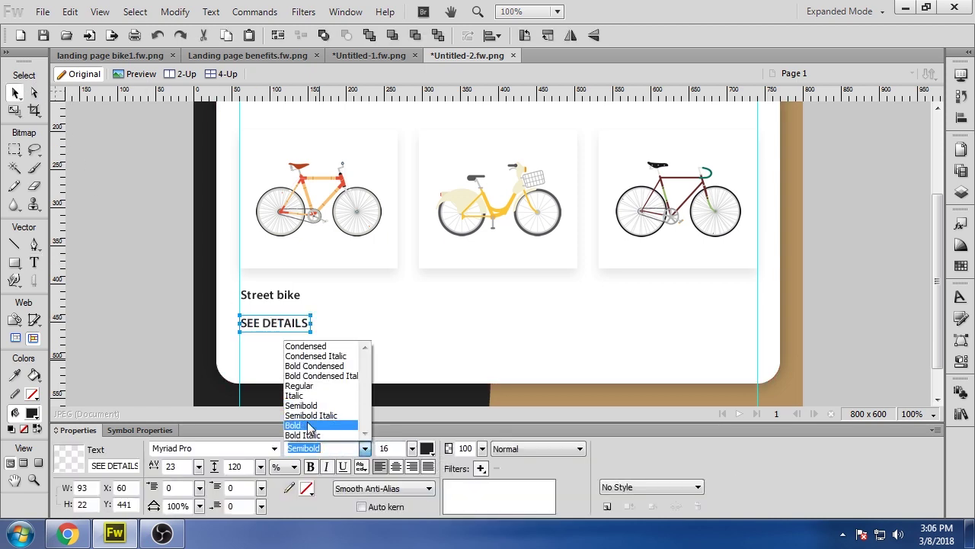
{"action": "left_click", "coordinate": [320, 423]}
{"action": "left_click_drag", "start_coordinate": [412, 448], "coordinate": [418, 457]}
{"action": "left_click", "coordinate": [166, 348]}
{"action": "left_click", "coordinate": [252, 327]}
- Align the "Street bike" heading's left edge with the guide and with "SEE DETAILS"
{"action": "key", "text": "ctrl+3"}
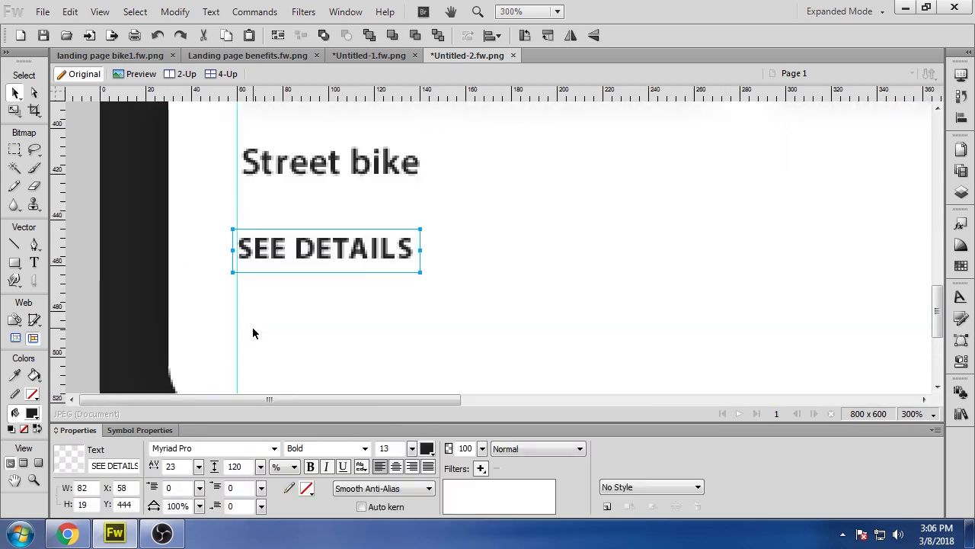
{"action": "left_click", "coordinate": [310, 176]}
{"action": "left_click", "coordinate": [303, 248]}
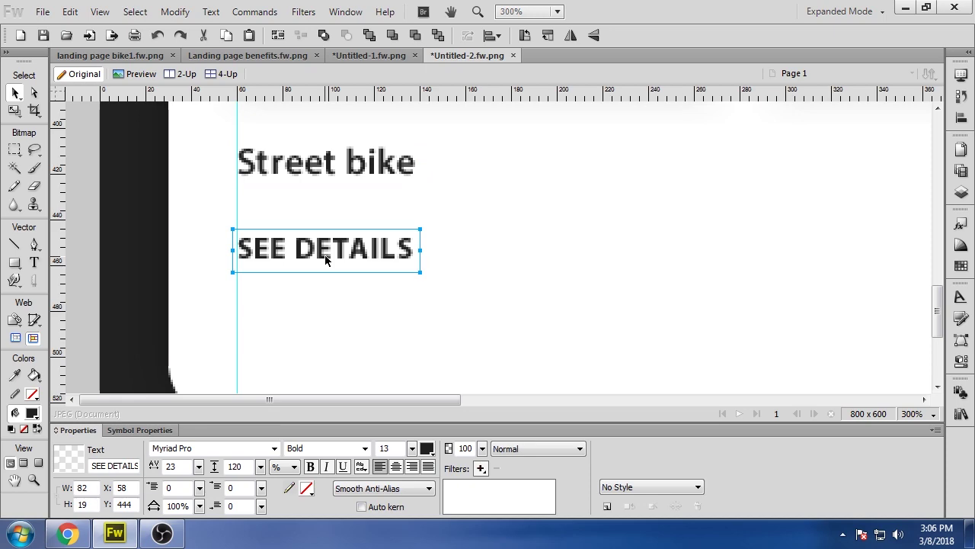
{"action": "key", "text": "ctrl+minus"}
{"action": "key", "text": "ctrl+minus"}
{"action": "key", "text": "ctrl+minus"}
- Paste the yellow rounded button shape into Untitled-2 and place it beside "SEE DETAILS" as a color reference
{"action": "key", "text": "ctrl+Tab"}
{"action": "left_click", "coordinate": [297, 57]}
{"action": "left_click", "coordinate": [347, 57]}
{"action": "left_click", "coordinate": [448, 56]}
{"action": "key", "text": "ctrl+v"}
{"action": "left_click_drag", "start_coordinate": [301, 249], "coordinate": [434, 301]}
- Color the "SEE DETAILS" text with the button's yellow and delete the button shape
{"action": "left_click", "coordinate": [281, 287]}
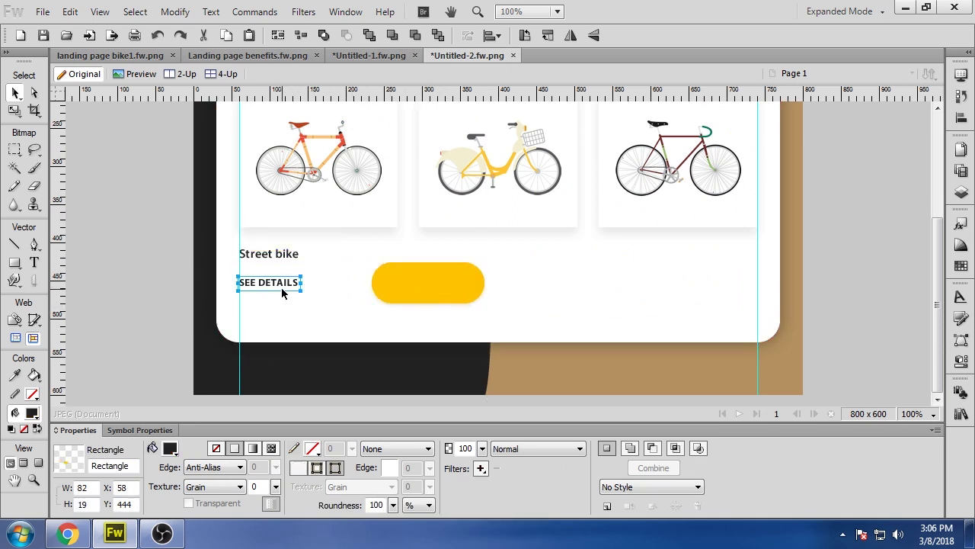
{"action": "left_click", "coordinate": [428, 448]}
{"action": "left_click", "coordinate": [412, 295]}
{"action": "left_click", "coordinate": [412, 296]}
{"action": "key", "text": "Delete"}
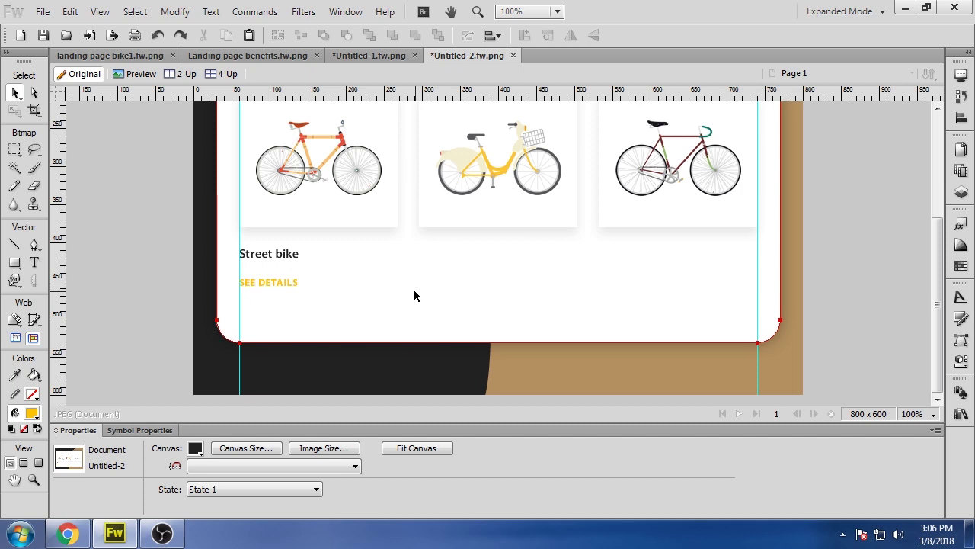
- Move "SEE DETAILS" down to Y 464
{"action": "left_click", "coordinate": [287, 285]}
{"action": "key", "text": "shift+Down"}
{"action": "key", "text": "shift+Down"}
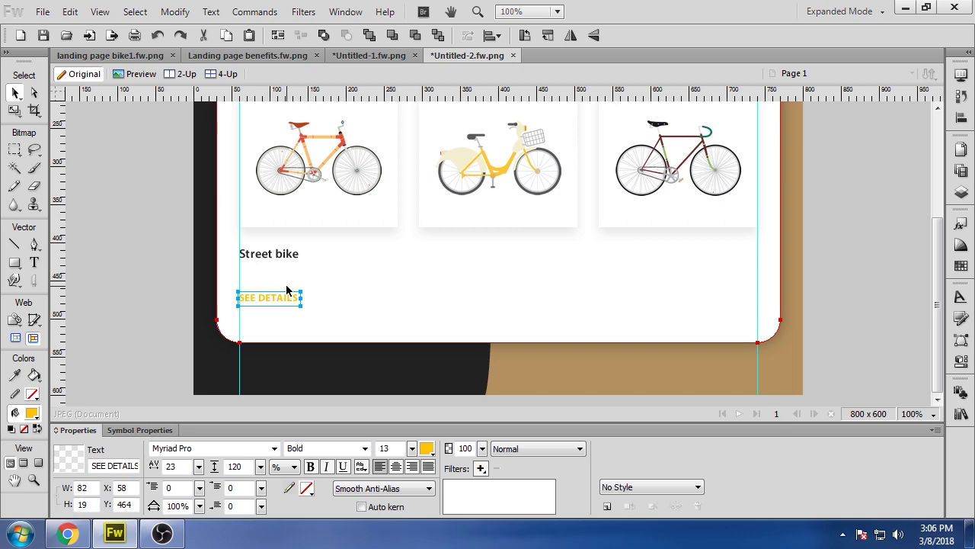
{"action": "left_click", "coordinate": [270, 55]}
{"action": "left_click", "coordinate": [289, 269]}
{"action": "key", "text": "ctrl+c"}
{"action": "left_click", "coordinate": [465, 56]}
{"action": "key", "text": "ctrl+v"}
{"action": "left_click_drag", "start_coordinate": [295, 251], "coordinate": [294, 287]}
- Replace "Street bike" with the "Healthy Lifestyle" heading and description copied together from Landing page benefits, placed at X 58, Y 388
{"action": "left_click", "coordinate": [285, 255], "text": "shift"}
{"action": "left_click", "coordinate": [280, 56]}
{"action": "left_click", "coordinate": [285, 237], "text": "shift"}
{"action": "key", "text": "ctrl+c"}
{"action": "left_click", "coordinate": [466, 55]}
{"action": "key", "text": "ctrl+v"}
{"action": "key", "text": "shift+Down"}
{"action": "key", "text": "shift+Down"}
{"action": "key", "text": "shift+Down"}
{"action": "key", "text": "shift+Down"}
{"action": "key", "text": "shift+Down"}
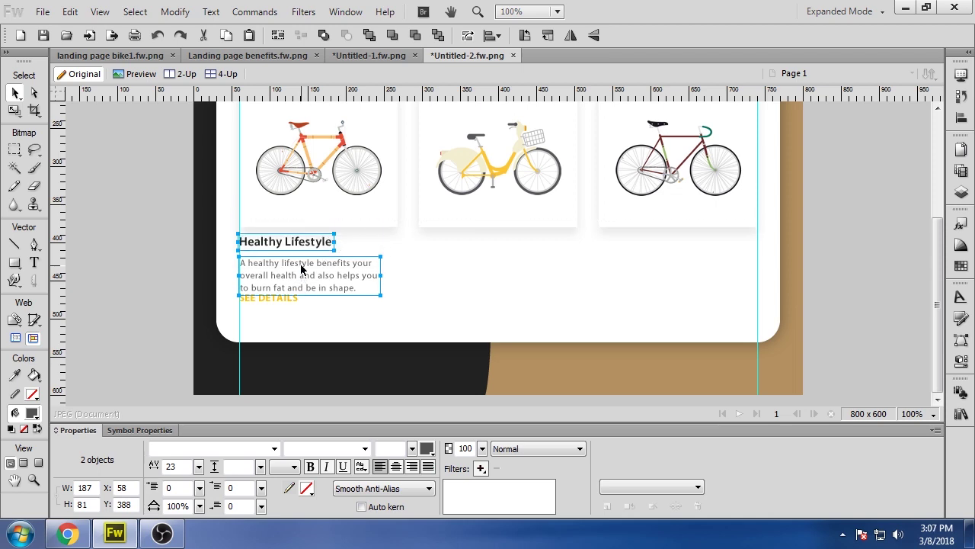
- Change the pasted description's text to "Some details about the bike."
{"action": "double_click", "coordinate": [301, 268]}
{"action": "left_click_drag", "start_coordinate": [357, 288], "coordinate": [235, 263]}
{"action": "type", "text": "Some details"}
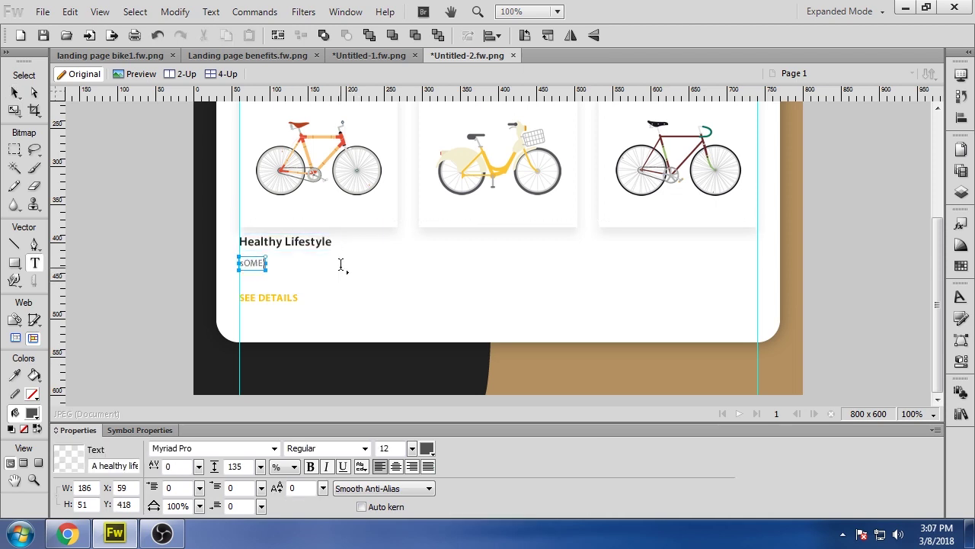
{"action": "type", "text": " about the bike."}
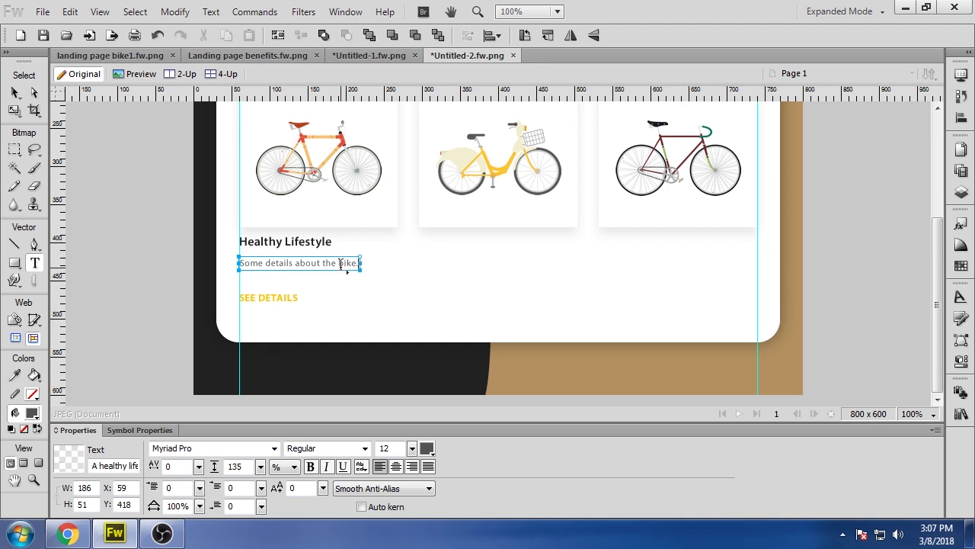
{"action": "left_click", "coordinate": [128, 185]}
- Move the heading and description together down to Y 404 below the first card
{"action": "left_click", "coordinate": [276, 243]}
{"action": "left_click", "coordinate": [280, 263], "text": "shift"}
{"action": "key", "text": "shift+Down"}
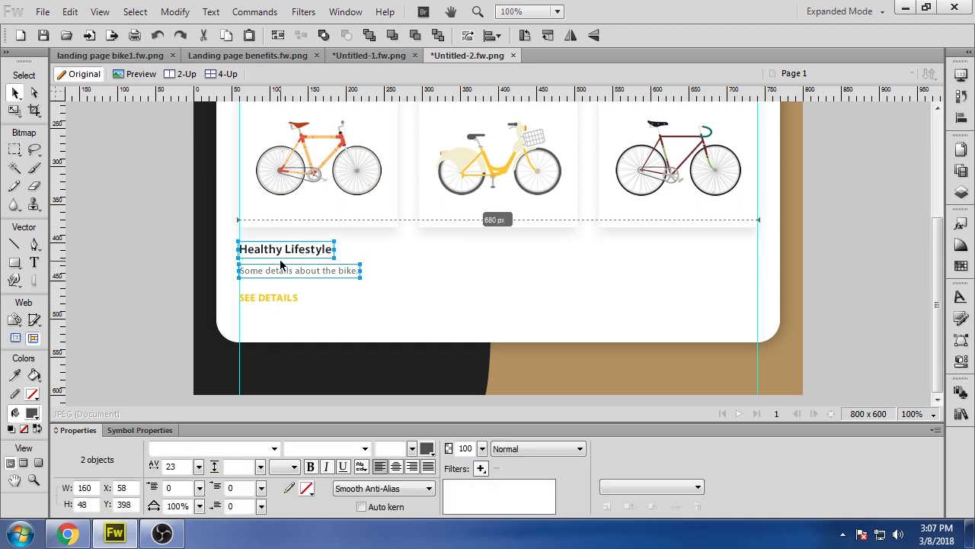
{"action": "left_click_drag", "start_coordinate": [280, 264], "coordinate": [281, 269]}
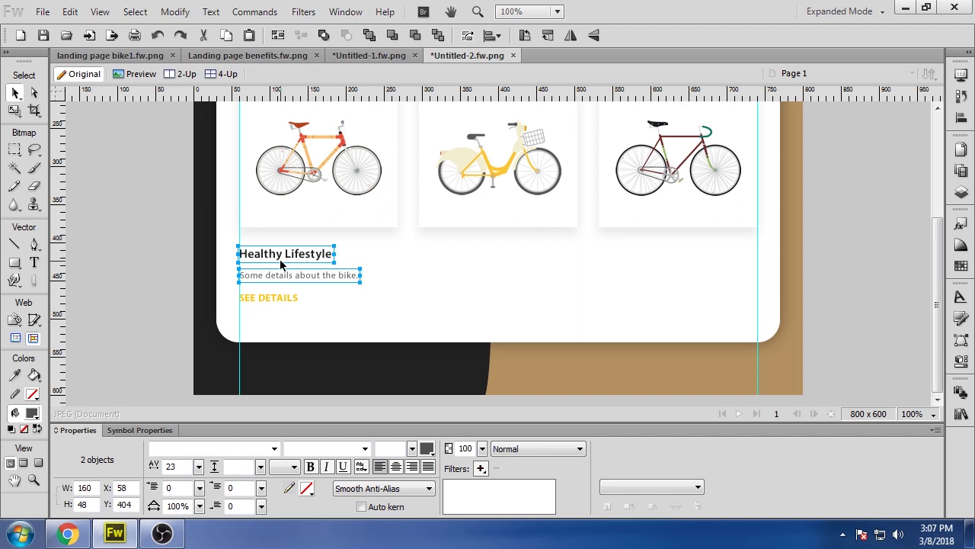
{"action": "left_click", "coordinate": [164, 278]}
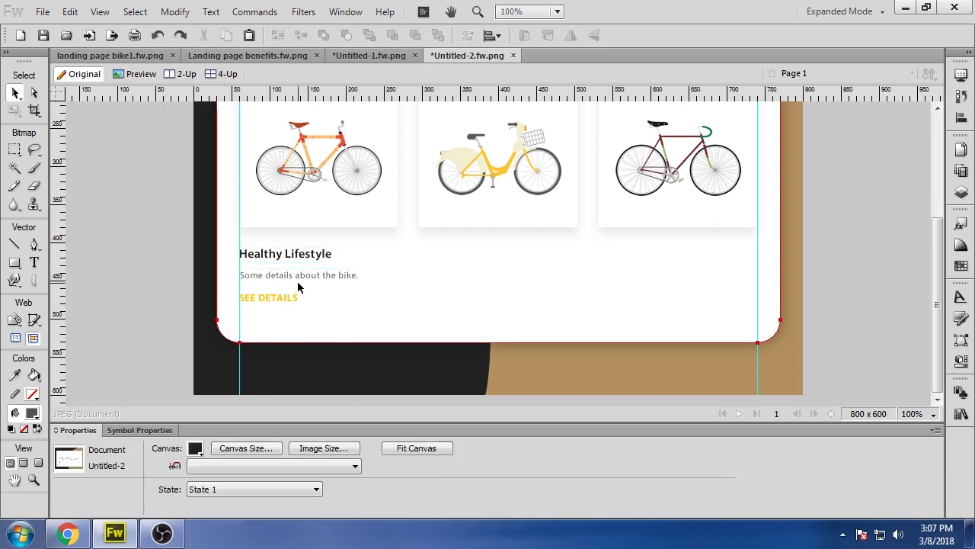
- Nudge the description up closer to the heading and move "SEE DETAILS" up slightly beneath it
{"action": "left_click", "coordinate": [282, 280]}
{"action": "key", "text": "Up"}
{"action": "key", "text": "Up"}
{"action": "key", "text": "Up"}
{"action": "left_click_drag", "start_coordinate": [282, 284], "coordinate": [265, 295]}
{"action": "left_click", "coordinate": [161, 290]}
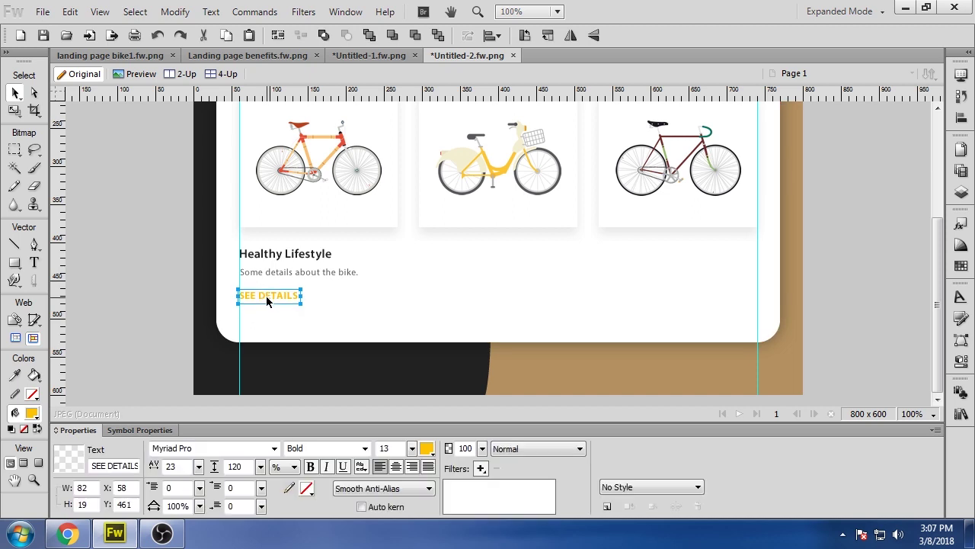
{"action": "left_click", "coordinate": [122, 286]}
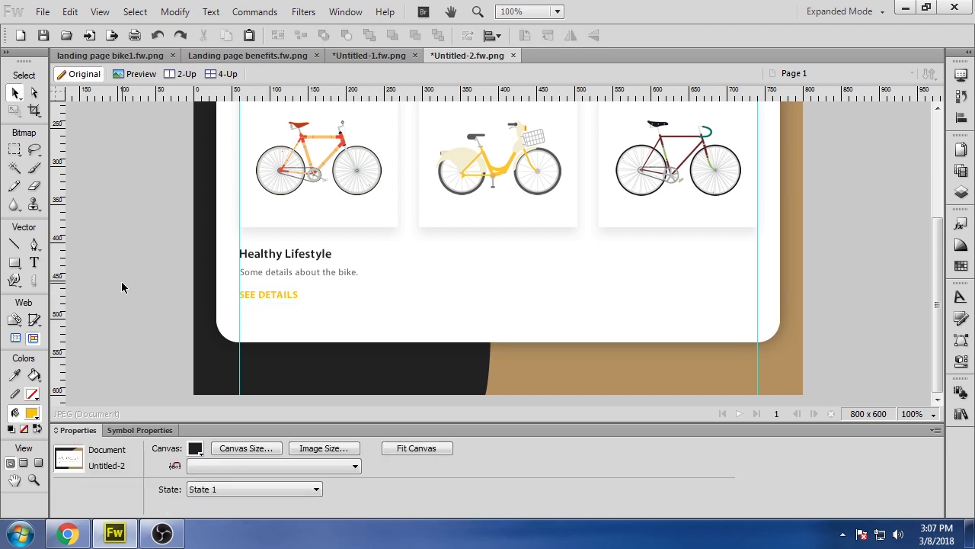
- Reapply white as the rounded panel's fill color
{"action": "scroll", "coordinate": [137, 329], "scroll_direction": "up", "scroll_amount": 3}
{"action": "left_click", "coordinate": [510, 378]}
{"action": "left_click", "coordinate": [174, 449]}
{"action": "left_click", "coordinate": [174, 451]}
{"action": "left_click", "coordinate": [156, 351]}
{"action": "scroll", "coordinate": [157, 351], "scroll_direction": "down", "scroll_amount": 3}
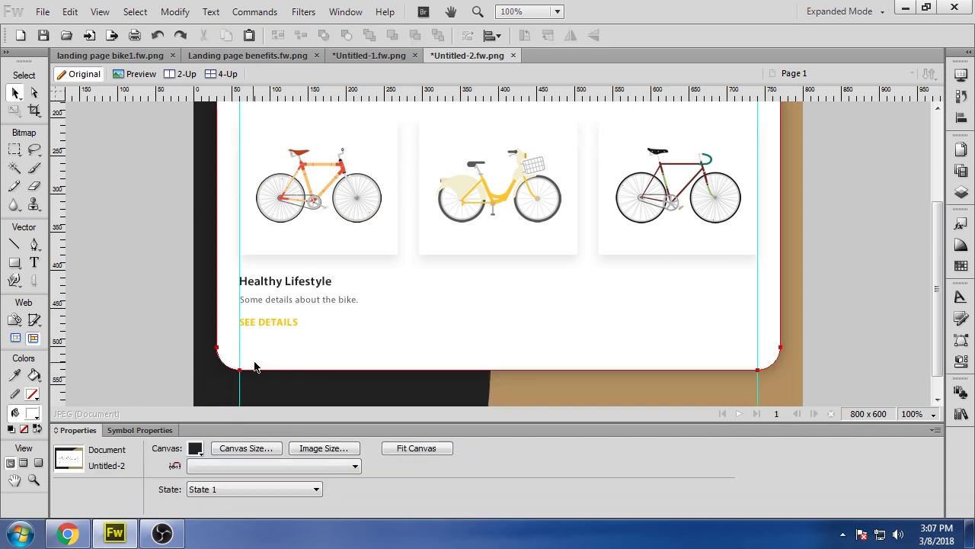
- Duplicate the first card's heading, description and "SEE DETAILS" text below the middle card at X 295, Y 405
{"action": "left_click", "coordinate": [262, 323]}
{"action": "left_click", "coordinate": [264, 301], "text": "shift"}
{"action": "left_click", "coordinate": [264, 285], "text": "shift"}
{"action": "key", "text": "ctrl+equal"}
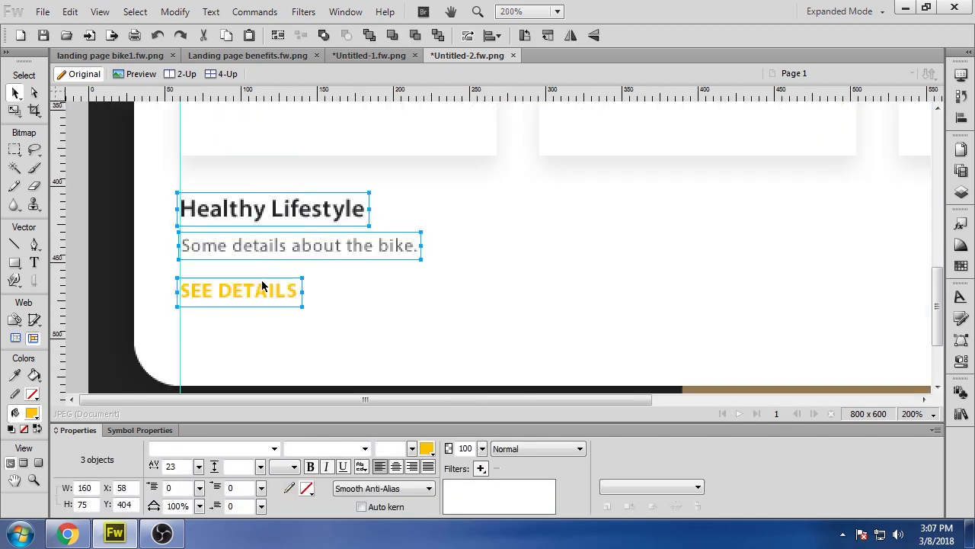
{"action": "left_click_drag", "start_coordinate": [240, 213], "coordinate": [604, 219]}
{"action": "key", "text": "Left"}
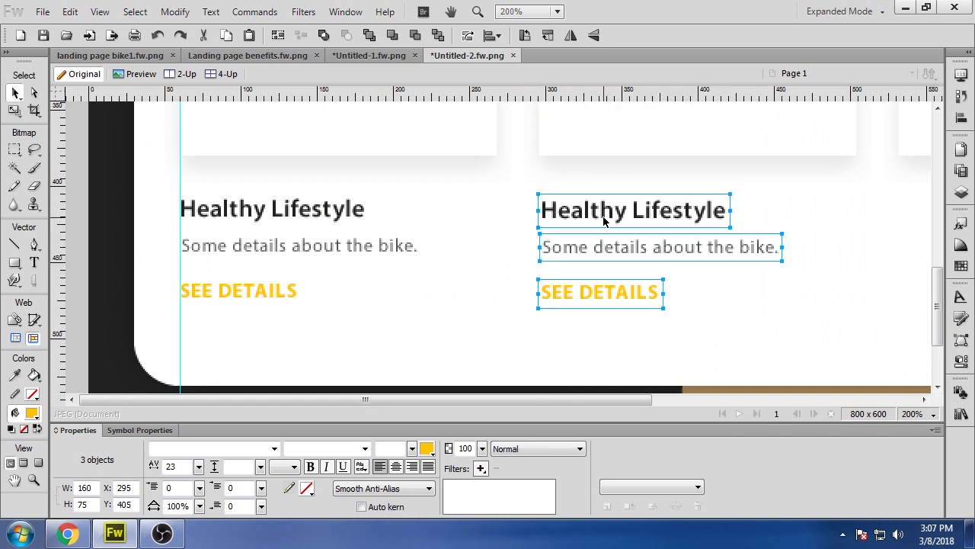
- Align the middle card's heading, description and "SEE DETAILS" with the card's left edge at X 293, using a vertical guide
{"action": "left_click_drag", "start_coordinate": [63, 274], "coordinate": [3, 262]}
{"action": "key", "text": "Left"}
{"action": "left_click_drag", "start_coordinate": [60, 290], "coordinate": [536, 331]}
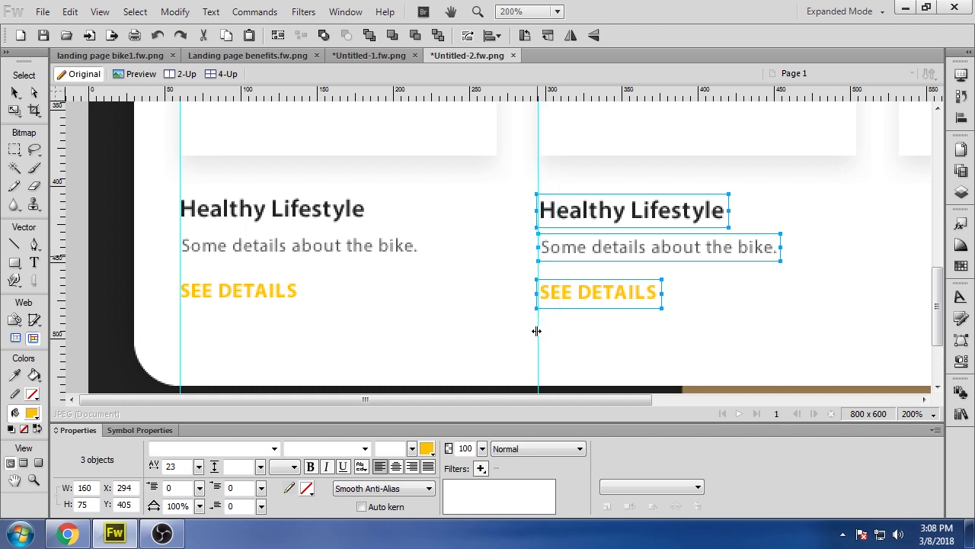
{"action": "key", "text": "Left"}
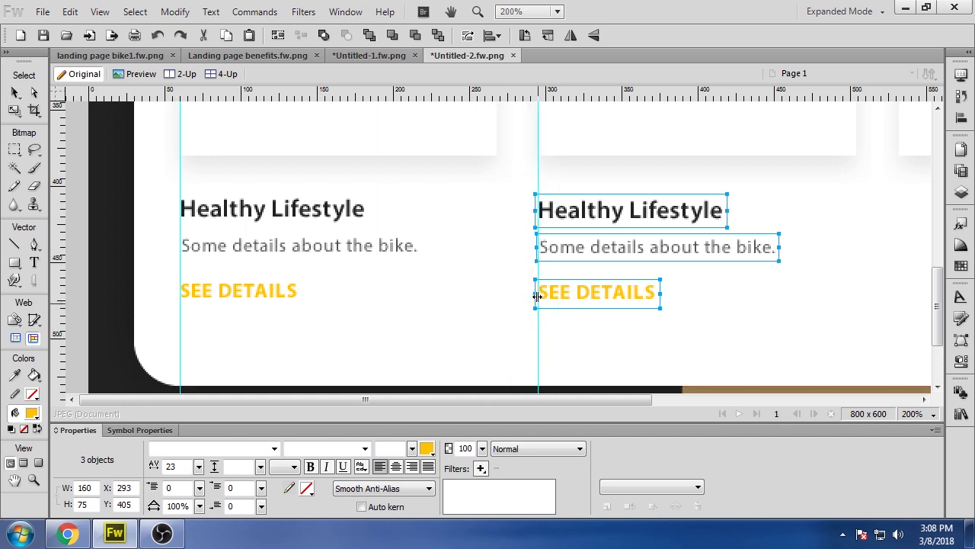
- Change the heading below the first card to "Street bike"
{"action": "key", "text": "ctrl+minus"}
{"action": "left_click", "coordinate": [272, 221]}
{"action": "double_click", "coordinate": [273, 221]}
{"action": "type", "text": "Street bike"}
- Change the heading below the middle card to "Lady's bike"
{"action": "scroll", "coordinate": [534, 221], "scroll_direction": "up", "scroll_amount": 4}
{"action": "double_click", "coordinate": [494, 301]}
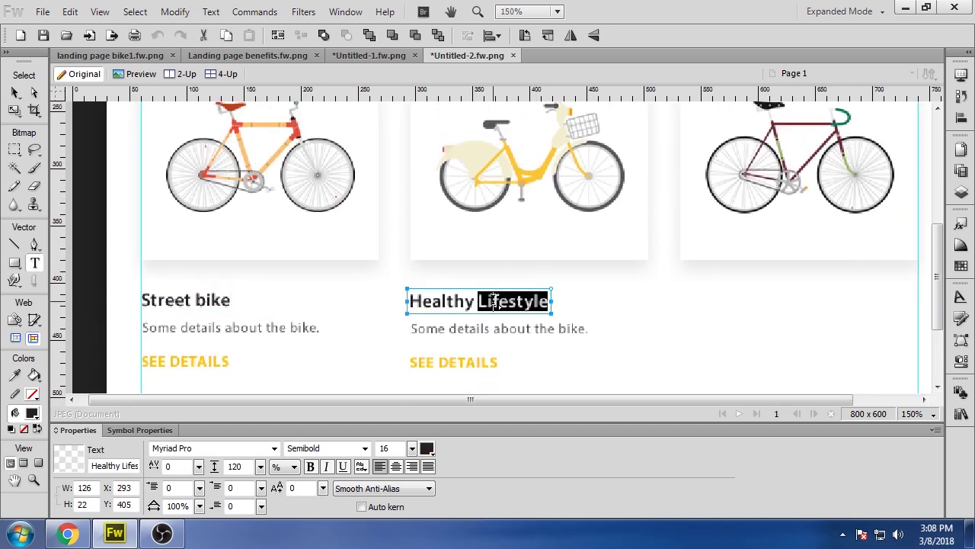
{"action": "key", "text": "ctrl+a"}
{"action": "type", "text": "Lady's bike"}
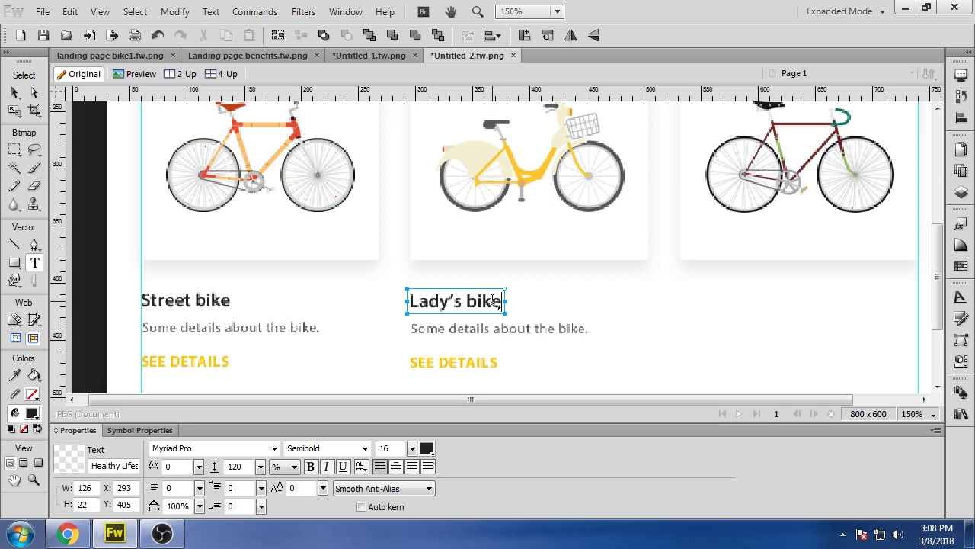
- Duplicate the middle card's heading, description and "SEE DETAILS" below the third card at X 528, Y 405, checking alignment with a guide
{"action": "left_click", "coordinate": [15, 92]}
{"action": "left_click", "coordinate": [392, 351]}
{"action": "key", "text": "ctrl+minus"}
{"action": "left_click", "coordinate": [446, 359]}
{"action": "left_click", "coordinate": [447, 340]}
{"action": "left_click", "coordinate": [447, 381]}
{"action": "left_click", "coordinate": [448, 341], "text": "shift"}
{"action": "left_click", "coordinate": [477, 359], "text": "shift"}
{"action": "left_click_drag", "start_coordinate": [434, 350], "coordinate": [615, 350]}
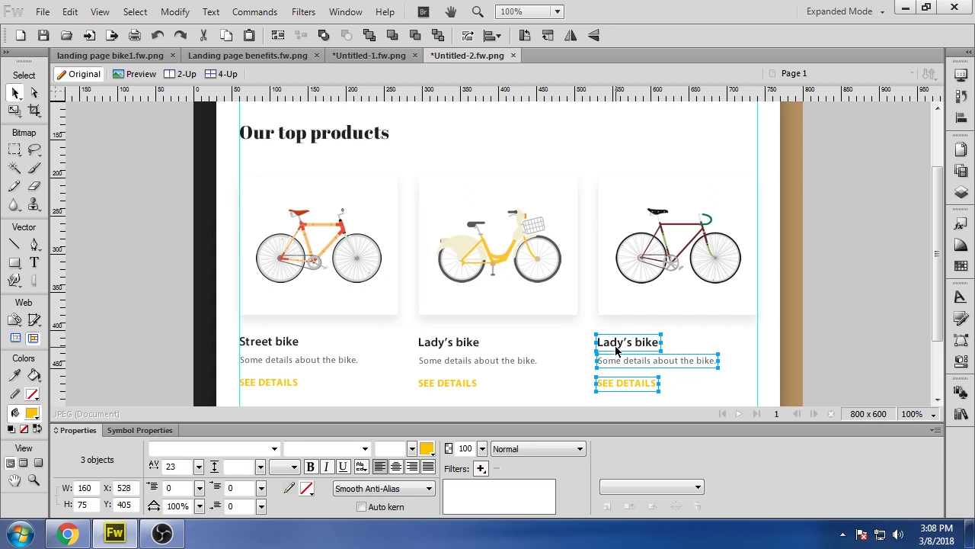
{"action": "key", "text": "ctrl+plus"}
{"action": "left_click_drag", "start_coordinate": [59, 290], "coordinate": [607, 296]}
- Change the heading below the third card to "Race bike"
{"action": "double_click", "coordinate": [623, 219]}
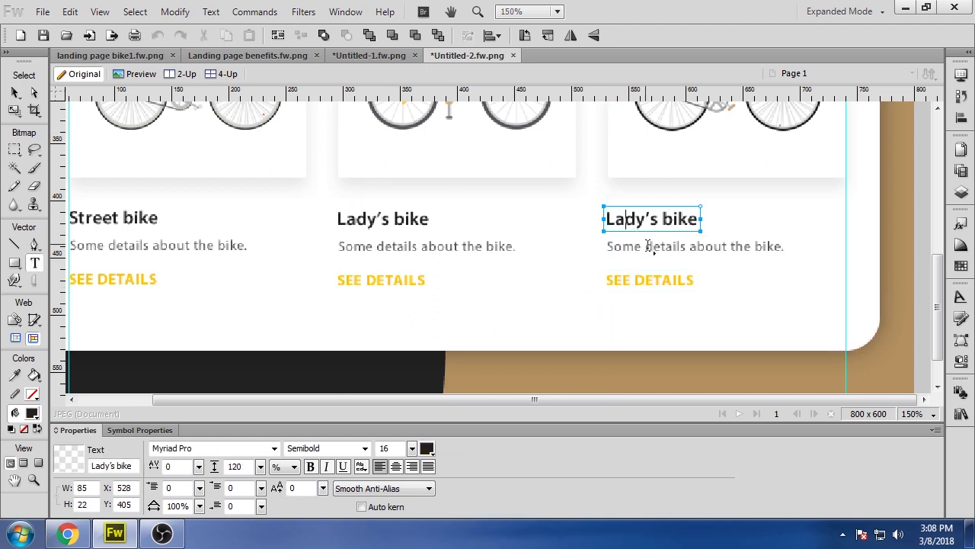
{"action": "scroll", "coordinate": [647, 245], "scroll_direction": "up", "scroll_amount": 3}
{"action": "key", "text": "ctrl+a"}
{"action": "type", "text": "Race bike"}
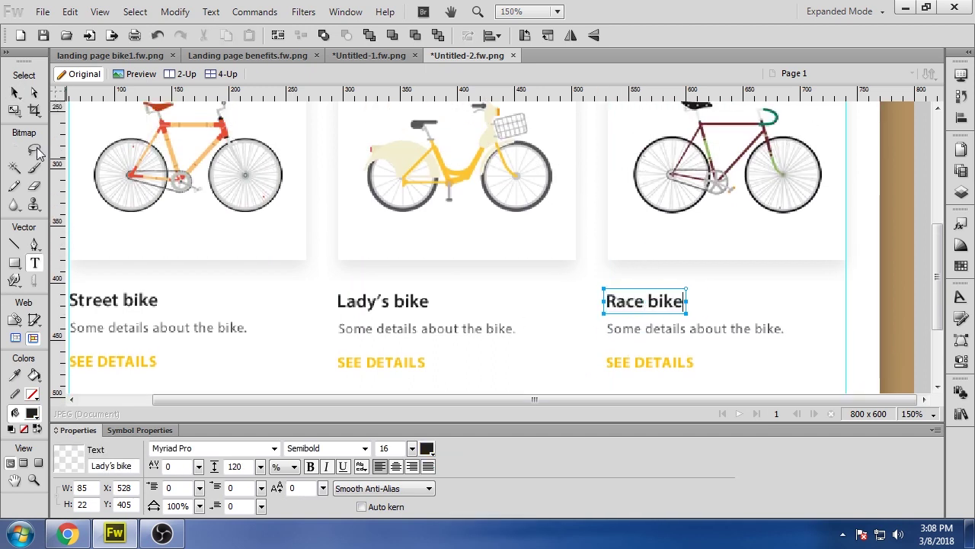
{"action": "key", "text": "Escape"}
{"action": "left_click", "coordinate": [540, 345]}
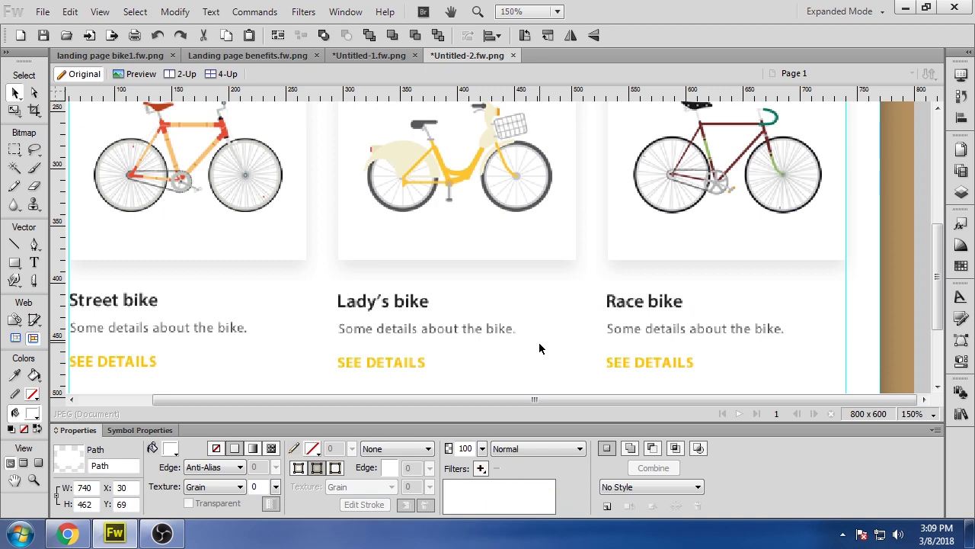
- Review the three product cards and their captions at 100% zoom
{"action": "key", "text": "ctrl+1"}
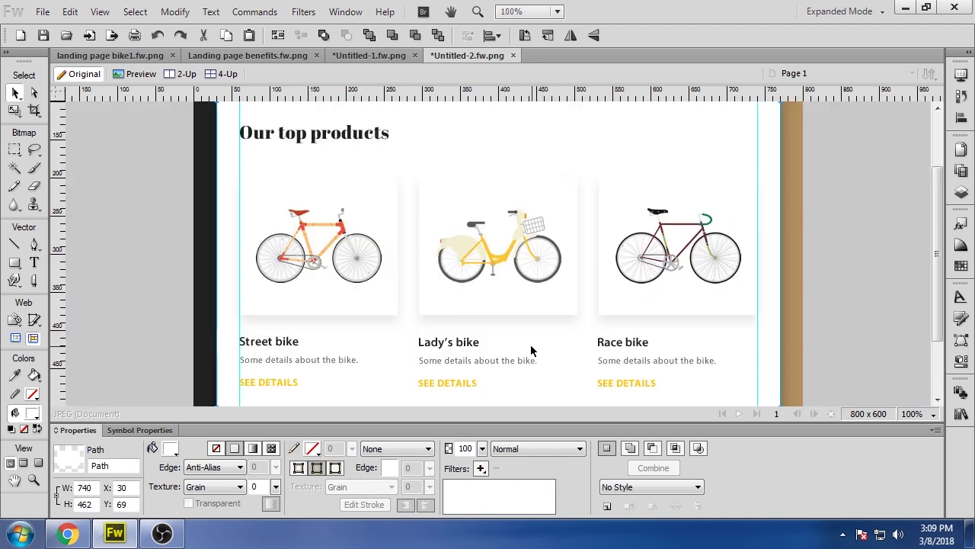
{"action": "left_click", "coordinate": [281, 356]}
{"action": "left_click", "coordinate": [862, 369]}
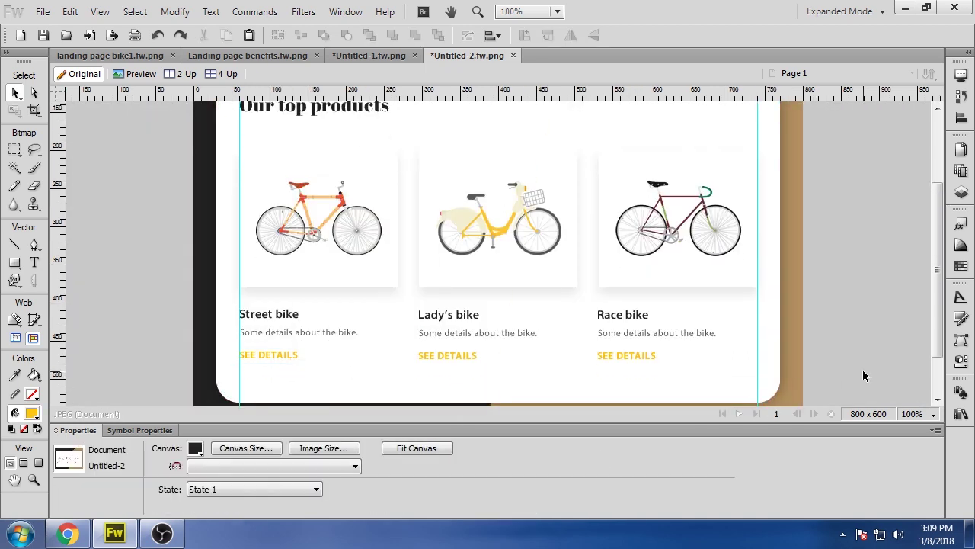
{"action": "scroll", "coordinate": [857, 373], "scroll_direction": "up", "scroll_amount": 1}
{"action": "scroll", "coordinate": [859, 381], "scroll_direction": "down", "scroll_amount": 1}
{"action": "scroll", "coordinate": [859, 385], "scroll_direction": "up", "scroll_amount": 1}
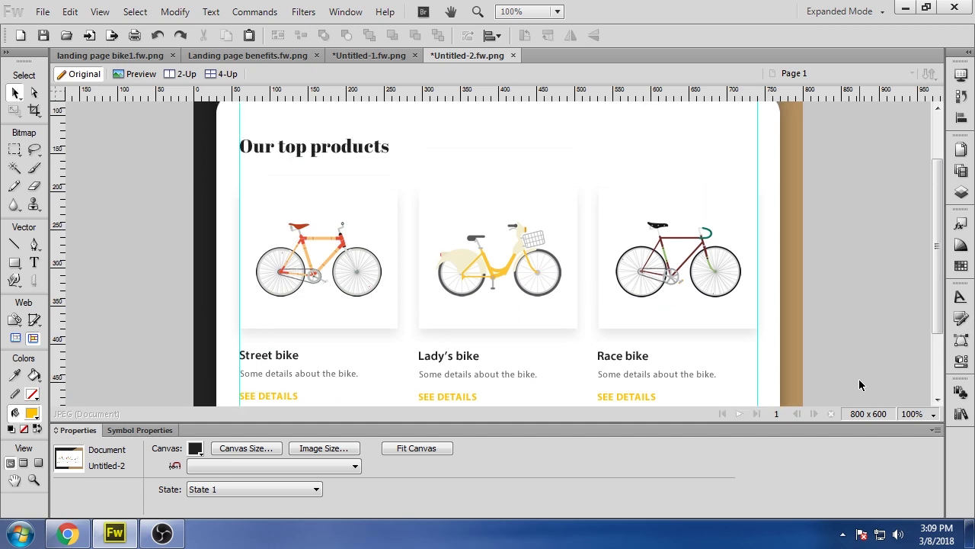
{"action": "scroll", "coordinate": [859, 385], "scroll_direction": "down", "scroll_amount": 1}
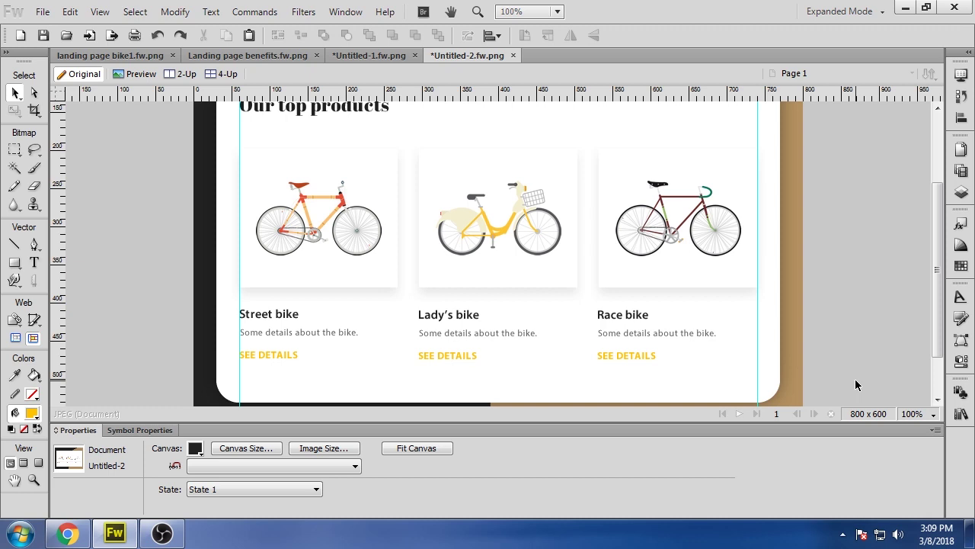
- Recolor the three "SEE DETAILS" texts near-black and reduce their font size to 12
{"action": "left_click", "coordinate": [268, 355]}
{"action": "left_click", "coordinate": [448, 356], "text": "shift"}
{"action": "left_click", "coordinate": [626, 356], "text": "shift"}
{"action": "left_click", "coordinate": [427, 448]}
{"action": "left_click", "coordinate": [422, 313]}
{"action": "left_click_drag", "start_coordinate": [416, 450], "coordinate": [416, 453]}
- Try the built-in text underline on the three "SEE DETAILS" links and undo it
{"action": "left_click", "coordinate": [342, 466]}
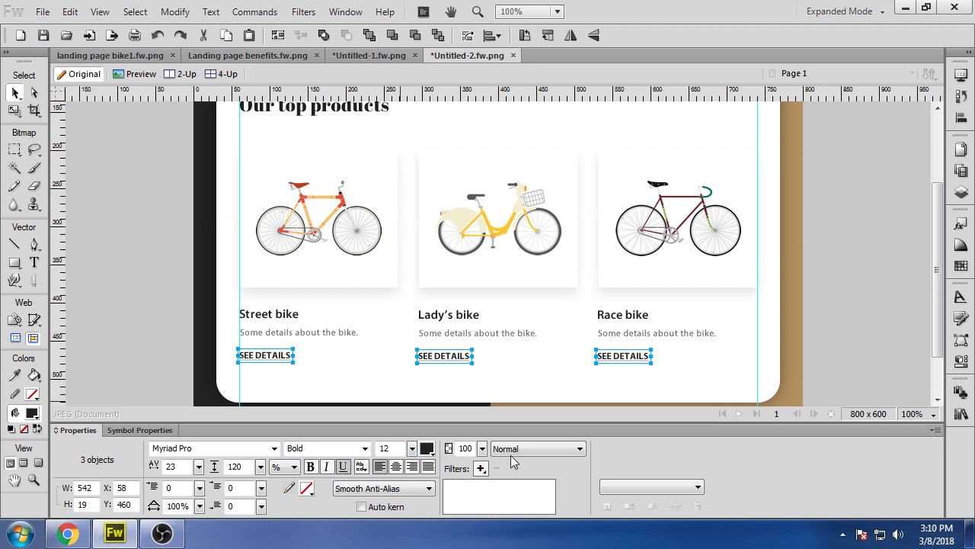
{"action": "left_click", "coordinate": [831, 370]}
{"action": "key", "text": "ctrl+z"}
{"action": "left_click", "coordinate": [831, 371]}
- Draw a dark underline rectangle about 66 px wide and 1 px high beneath the middle "SEE DETAILS" at X 295, Y 477
{"action": "key", "text": "ctrl+="}
{"action": "scroll", "coordinate": [830, 369], "scroll_direction": "down", "scroll_amount": 2}
{"action": "key", "text": "ctrl+equal"}
{"action": "scroll", "coordinate": [829, 364], "scroll_direction": "down", "scroll_amount": 3}
{"action": "left_click", "coordinate": [15, 264]}
{"action": "left_click_drag", "start_coordinate": [256, 329], "coordinate": [407, 340]}
{"action": "double_click", "coordinate": [89, 504]}
{"action": "type", "text": "1"}
{"action": "key", "text": "Return"}
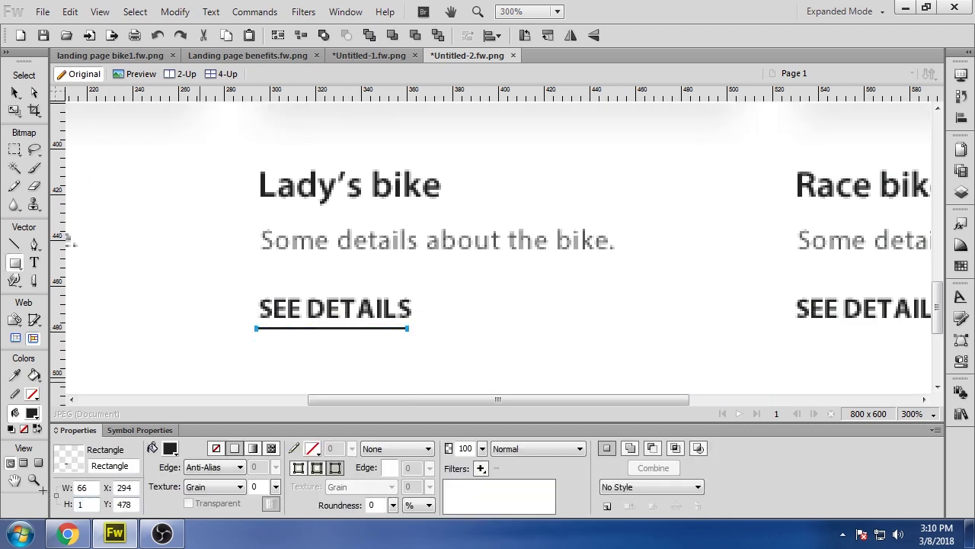
{"action": "key", "text": "v"}
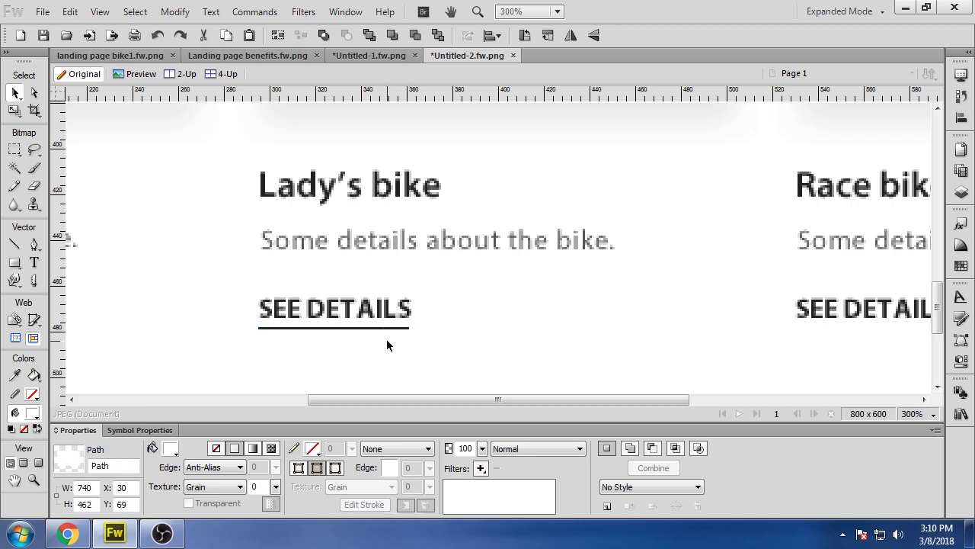
{"action": "key", "text": "Up"}
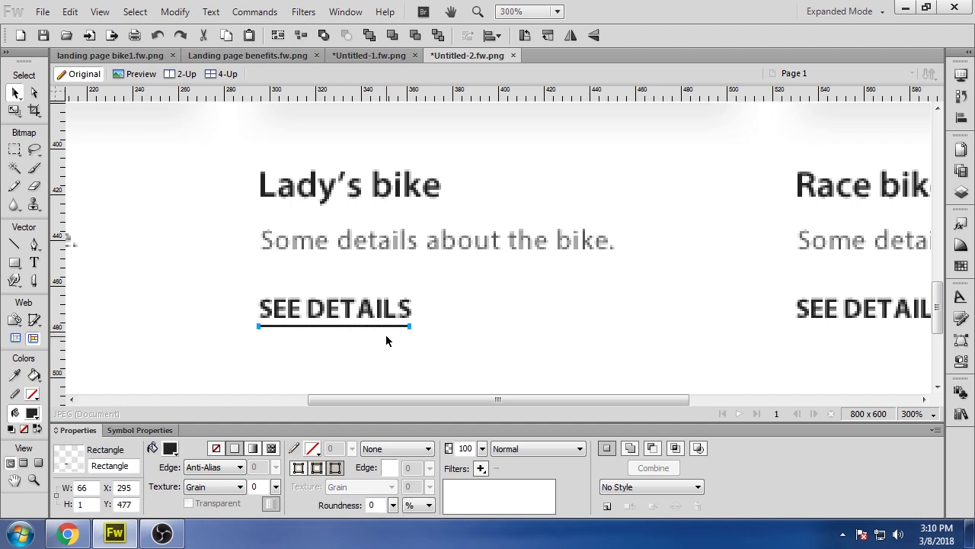
- Duplicate the underline beneath the third card's "SEE DETAILS" and align it with the text's left edge
{"action": "left_click_drag", "start_coordinate": [377, 326], "coordinate": [897, 329]}
{"action": "key", "text": "Right"}
{"action": "key", "text": "Right"}
{"action": "left_click", "coordinate": [812, 342]}
- Place a copy of the underline beneath the first card's "SEE DETAILS" at X 60, Y 477
{"action": "left_click_drag", "start_coordinate": [551, 399], "coordinate": [381, 401]}
{"action": "left_click", "coordinate": [643, 329]}
{"action": "left_click", "coordinate": [134, 337]}
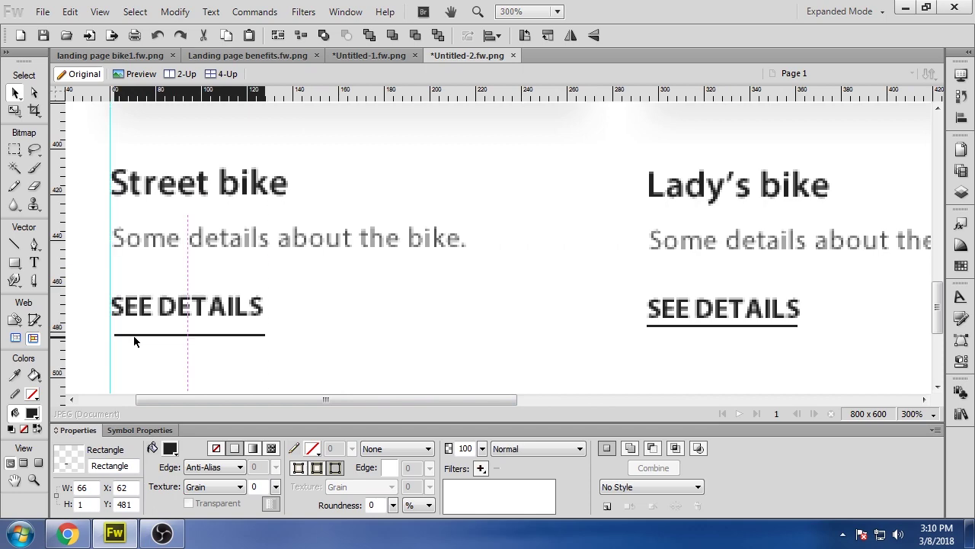
{"action": "left_click_drag", "start_coordinate": [134, 340], "coordinate": [130, 331]}
{"action": "left_click", "coordinate": [647, 326]}
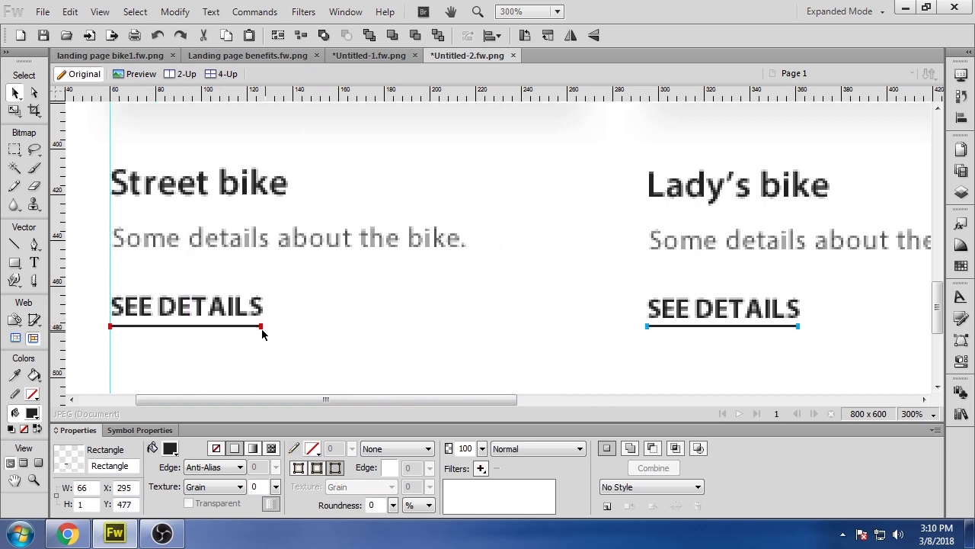
{"action": "left_click", "coordinate": [256, 348]}
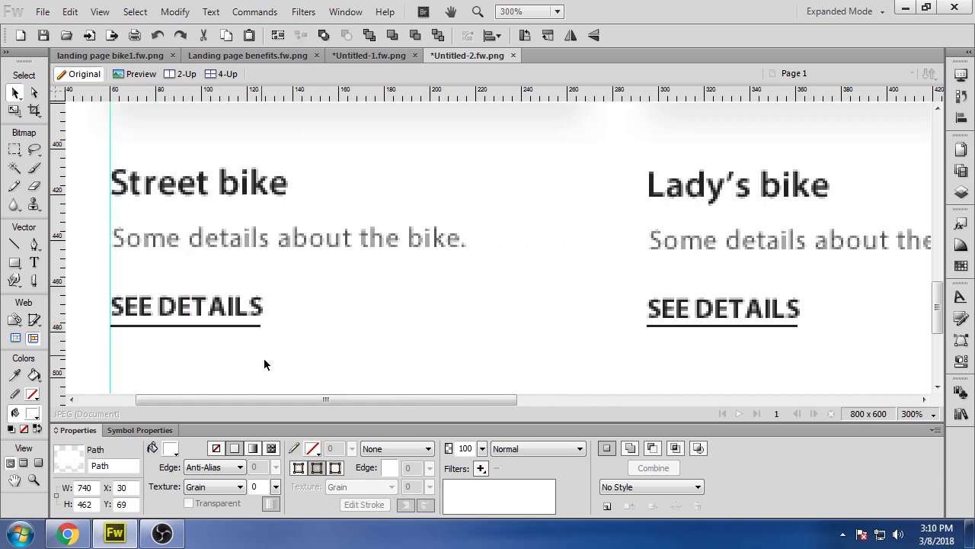
- Set the width of the underlines beneath the three "SEE DETAILS" texts to 67 px
{"action": "scroll", "coordinate": [265, 364], "scroll_direction": "down", "scroll_amount": 3}
{"action": "scroll", "coordinate": [264, 364], "scroll_direction": "down", "scroll_amount": 1}
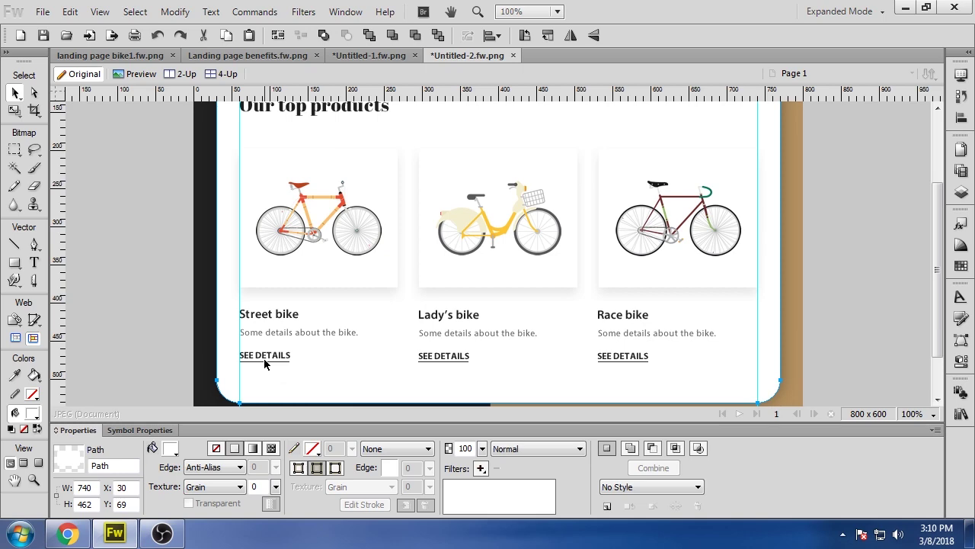
{"action": "scroll", "coordinate": [263, 358], "scroll_direction": "up", "scroll_amount": 3}
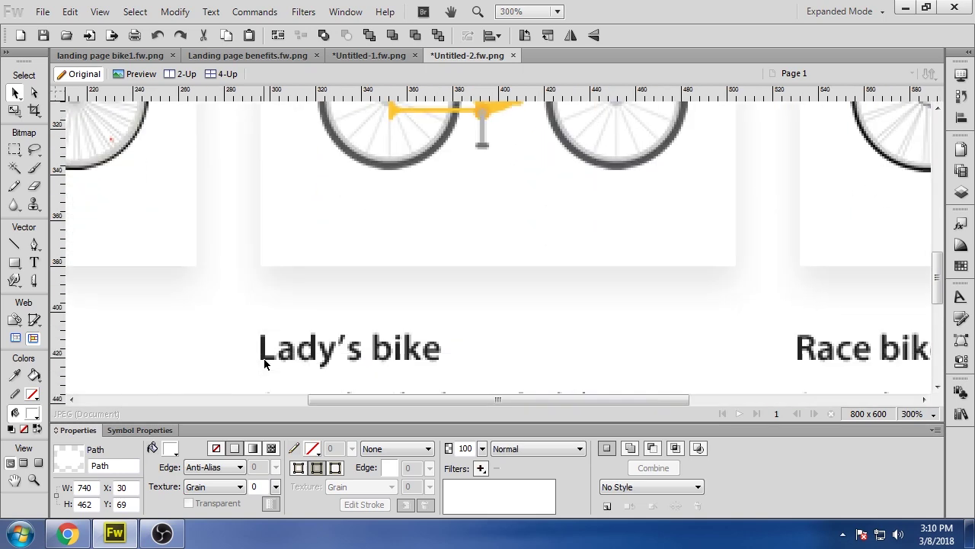
{"action": "scroll", "coordinate": [264, 358], "scroll_direction": "down", "scroll_amount": 3}
{"action": "left_click", "coordinate": [359, 327]}
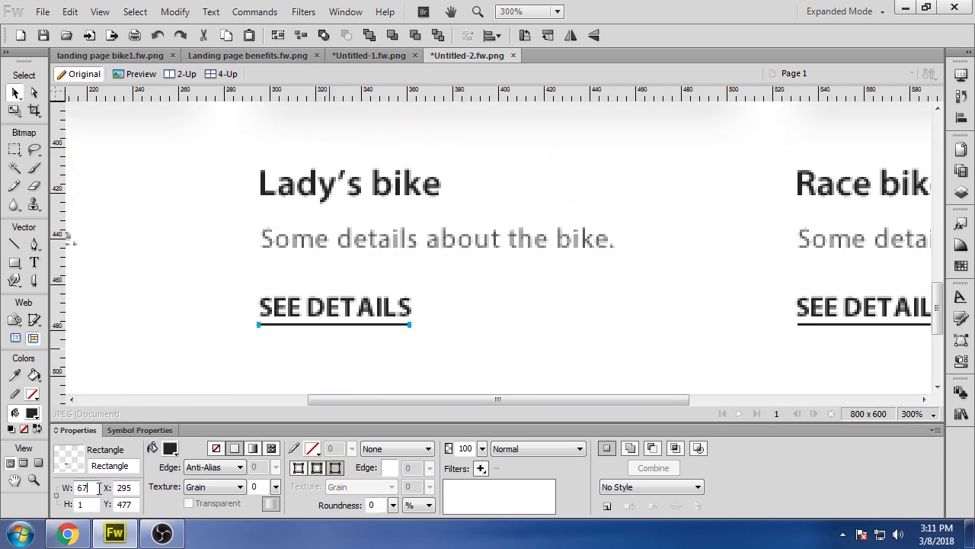
{"action": "left_click", "coordinate": [260, 385]}
{"action": "left_click", "coordinate": [877, 326]}
{"action": "left_click_drag", "start_coordinate": [477, 399], "coordinate": [312, 400]}
{"action": "left_click", "coordinate": [220, 326]}
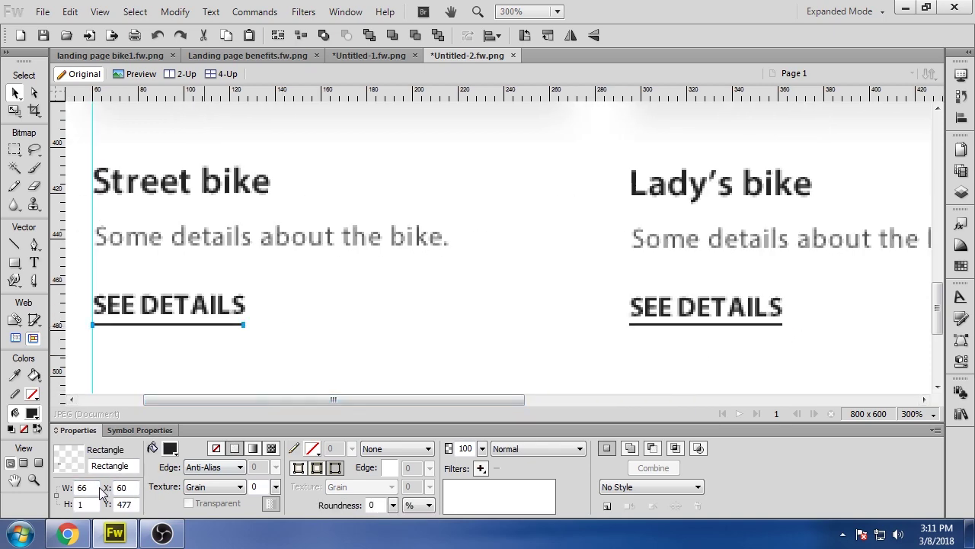
{"action": "left_click", "coordinate": [316, 359]}
{"action": "key", "text": "ctrl+1"}
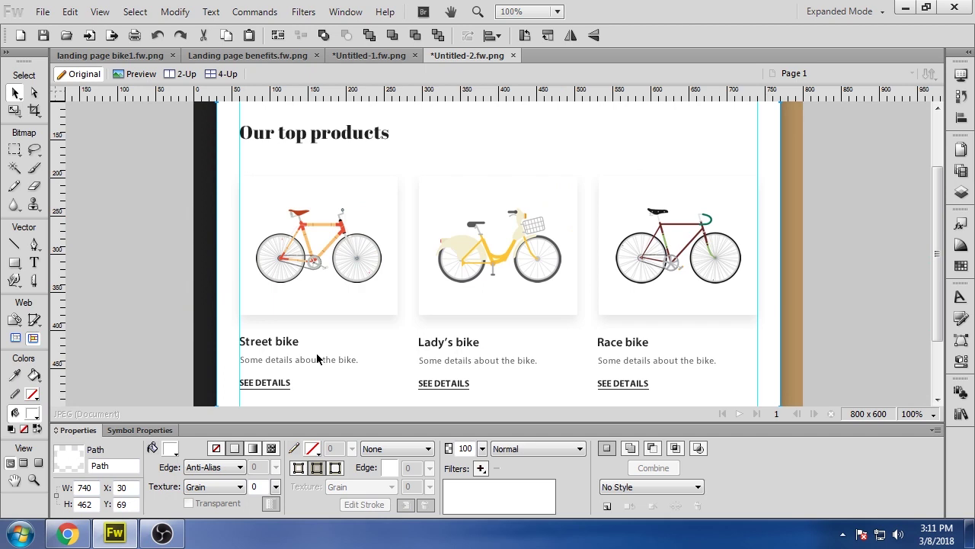
- Recolor the three "SEE DETAILS" texts to a slightly softer dark gray
{"action": "left_click", "coordinate": [822, 293]}
{"action": "scroll", "coordinate": [837, 302], "scroll_direction": "down", "scroll_amount": 2}
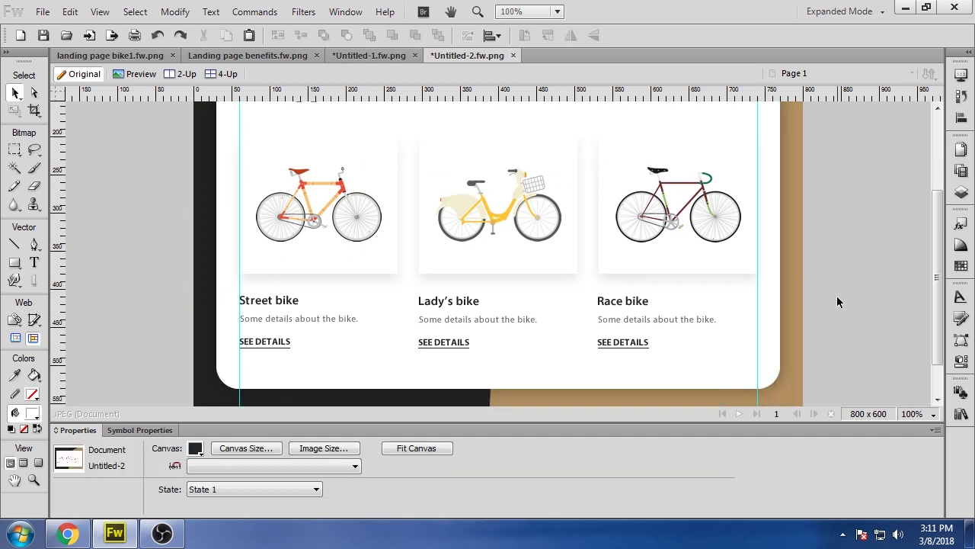
{"action": "left_click", "coordinate": [264, 342]}
{"action": "left_click", "coordinate": [443, 341], "text": "shift"}
{"action": "left_click", "coordinate": [623, 342], "text": "shift"}
{"action": "left_click", "coordinate": [427, 448]}
{"action": "left_click", "coordinate": [546, 347]}
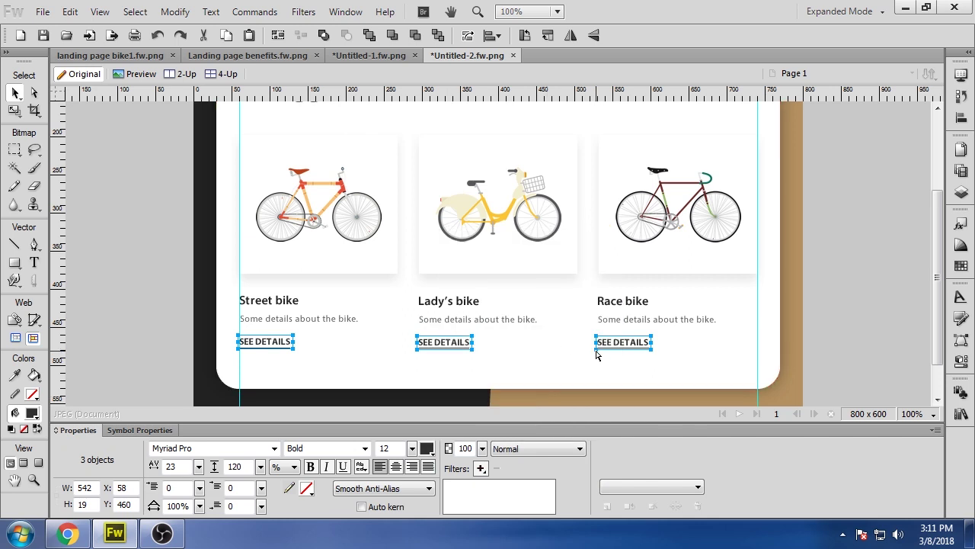
- Give the three underline rectangles the same dark gray fill as the "SEE DETAILS" texts
{"action": "left_click", "coordinate": [598, 349]}
{"action": "left_click", "coordinate": [444, 348], "text": "shift"}
{"action": "left_click", "coordinate": [264, 347], "text": "shift"}
{"action": "left_click", "coordinate": [170, 448]}
{"action": "left_click", "coordinate": [303, 347]}
{"action": "left_click", "coordinate": [165, 333]}
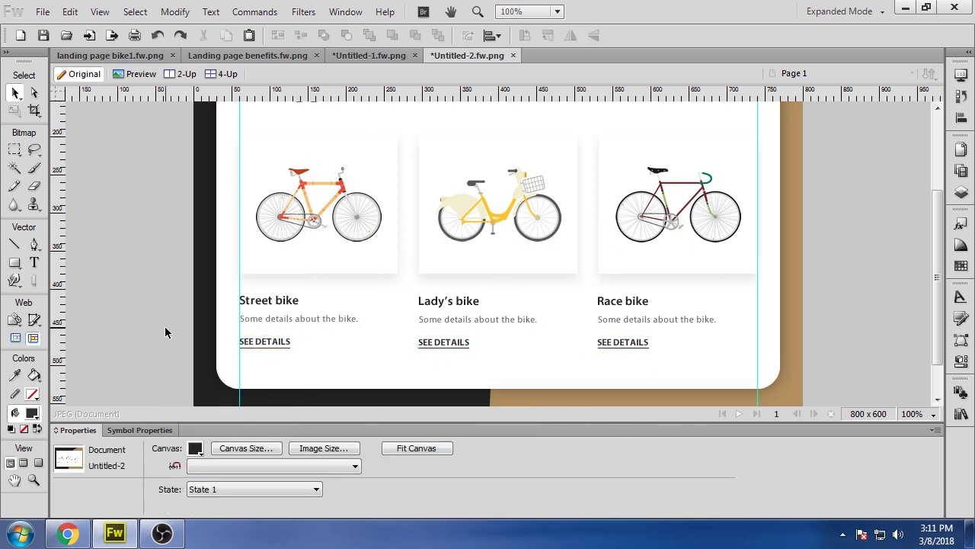
- Move the three "SEE DETAILS" texts and their underlines together 4 px up toward the descriptions
{"action": "left_click", "coordinate": [257, 344]}
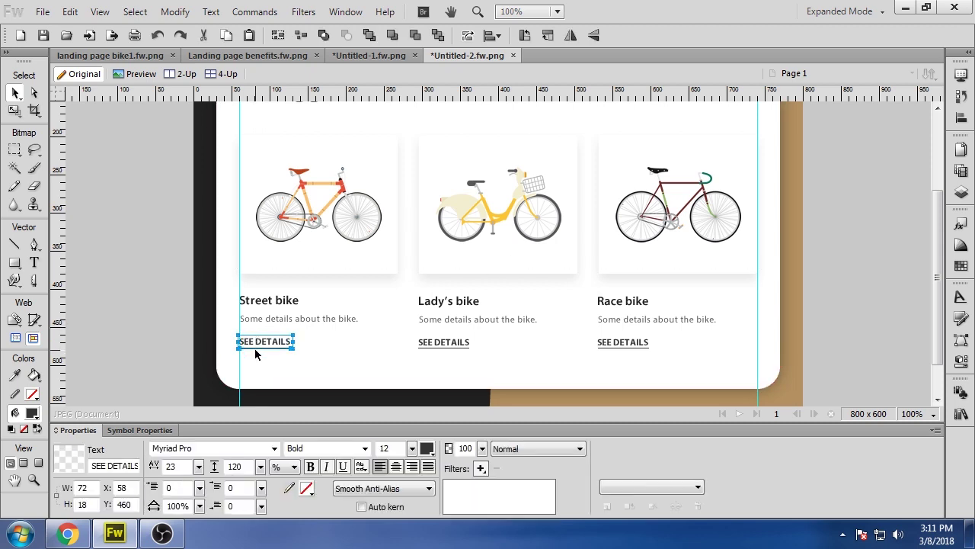
{"action": "left_click", "coordinate": [448, 352], "text": "shift"}
{"action": "left_click", "coordinate": [447, 344], "text": "shift"}
{"action": "left_click", "coordinate": [616, 342], "text": "shift"}
{"action": "left_click", "coordinate": [616, 348], "text": "shift"}
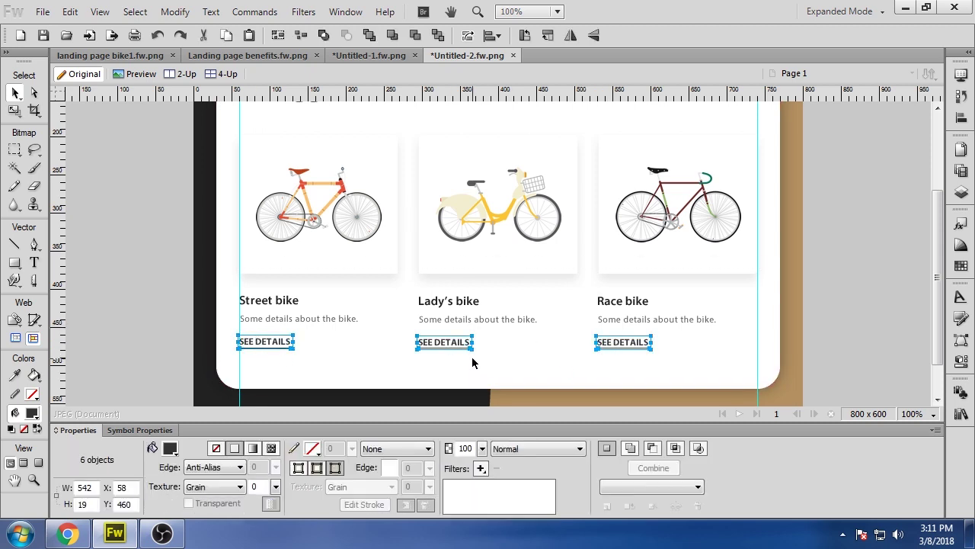
{"action": "key", "text": "Up"}
{"action": "key", "text": "Up"}
{"action": "key", "text": "Up"}
{"action": "key", "text": "Up"}
{"action": "left_click", "coordinate": [132, 323]}
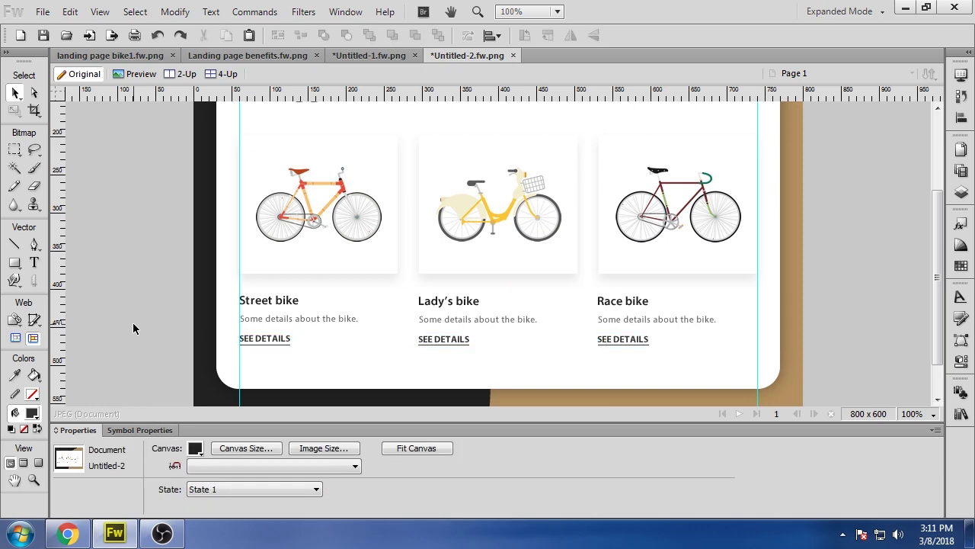
- Save the document to the Desktop as "Our Bike Products" in Fireworks PNG format
{"action": "scroll", "coordinate": [133, 323], "scroll_direction": "up", "scroll_amount": 3}
{"action": "scroll", "coordinate": [394, 246], "scroll_direction": "down", "scroll_amount": 2}
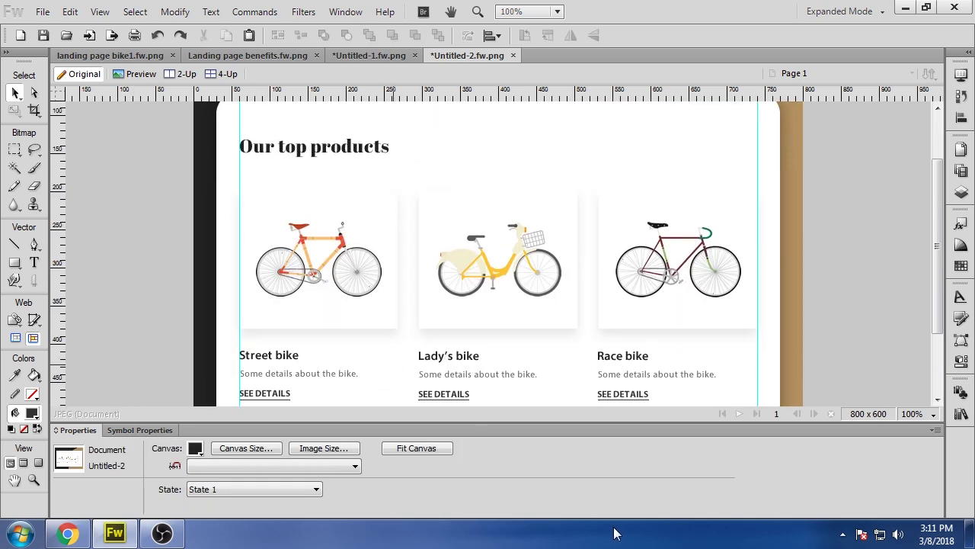
{"action": "scroll", "coordinate": [107, 373], "scroll_direction": "down", "scroll_amount": 2}
{"action": "scroll", "coordinate": [104, 369], "scroll_direction": "up", "scroll_amount": 3}
{"action": "scroll", "coordinate": [104, 369], "scroll_direction": "down", "scroll_amount": 3}
{"action": "key", "text": "ctrl+s"}
{"action": "type", "text": "Our Products"}
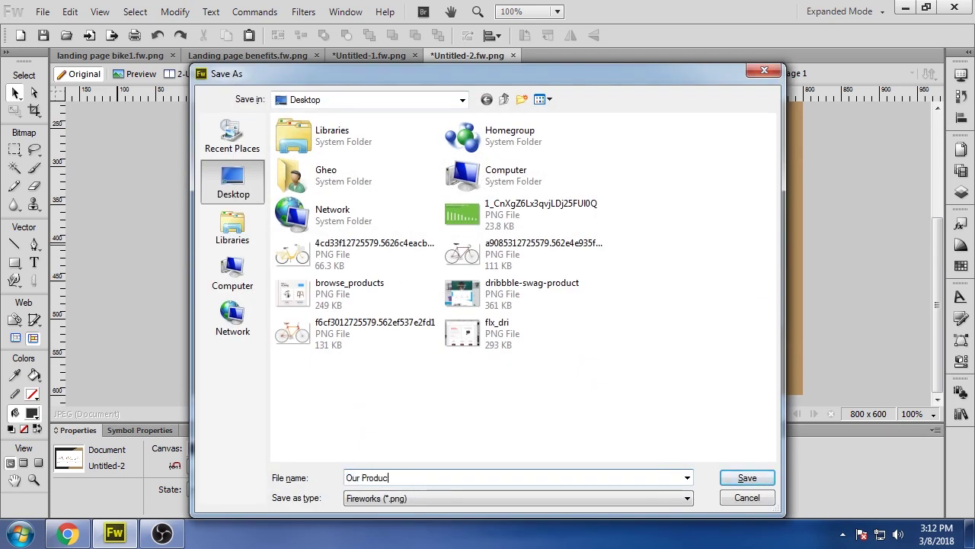
{"action": "left_click", "coordinate": [363, 477]}
{"action": "type", "text": "Bike"}
{"action": "key", "text": "Return"}
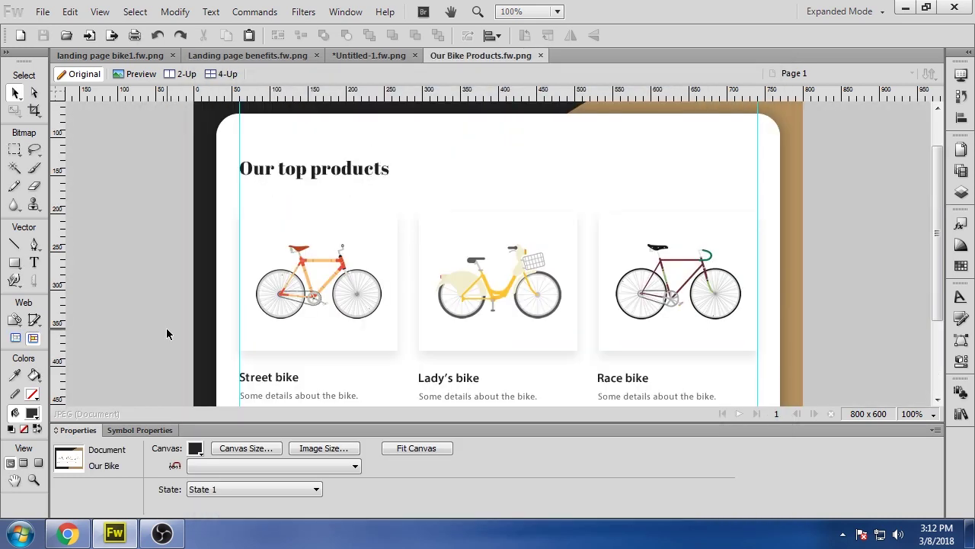
{"action": "scroll", "coordinate": [160, 284], "scroll_direction": "down", "scroll_amount": 3}
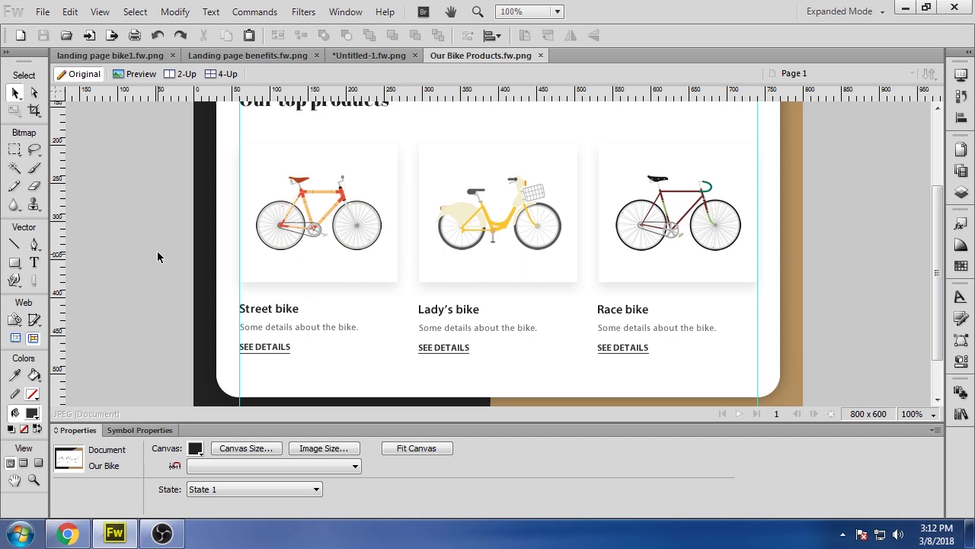
{"action": "scroll", "coordinate": [157, 250], "scroll_direction": "down", "scroll_amount": 2}
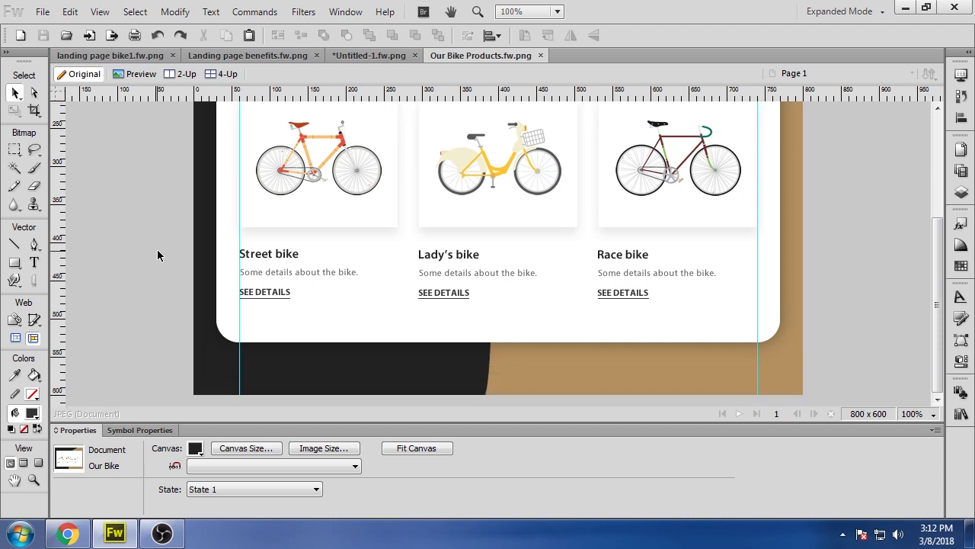
{"action": "scroll", "coordinate": [157, 256], "scroll_direction": "up", "scroll_amount": 1}
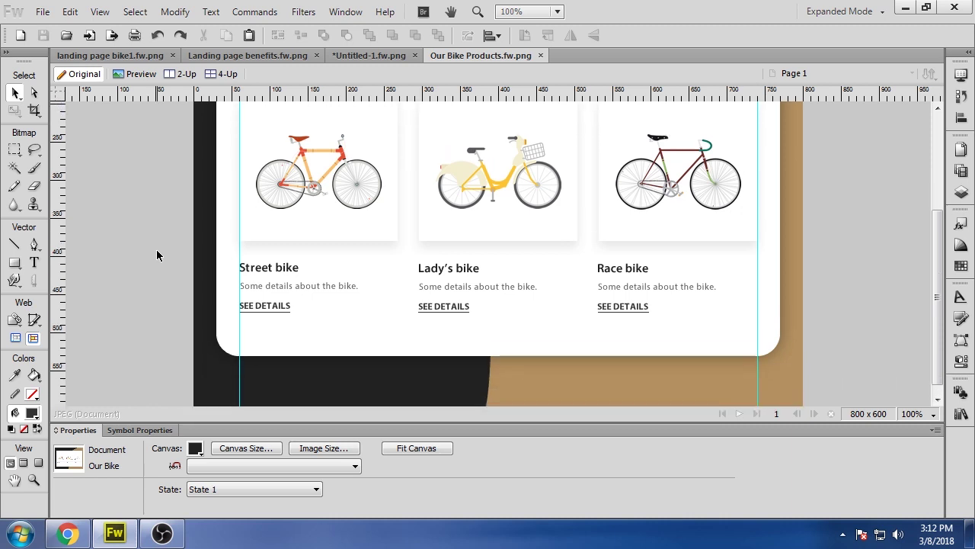
{"action": "scroll", "coordinate": [156, 255], "scroll_direction": "up", "scroll_amount": 1}
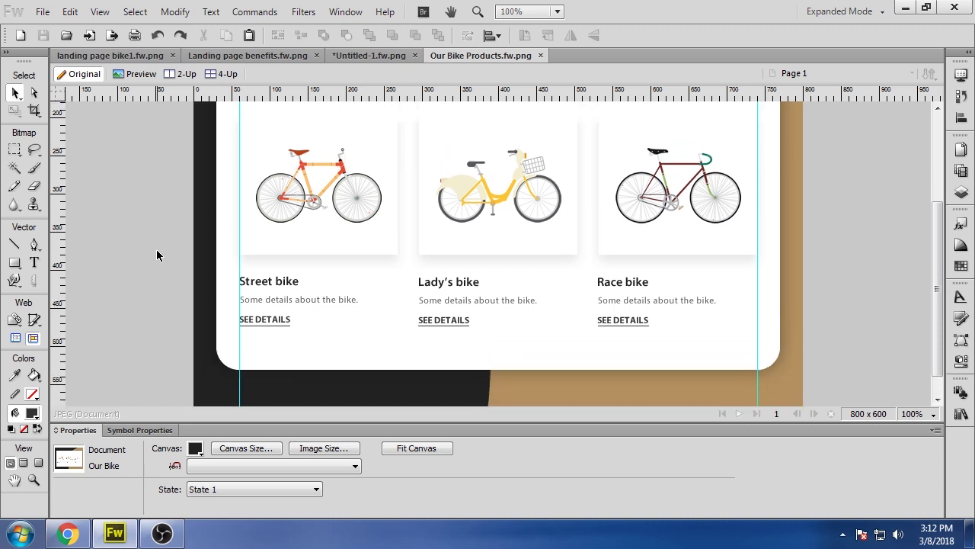
{"action": "left_click", "coordinate": [268, 303]}
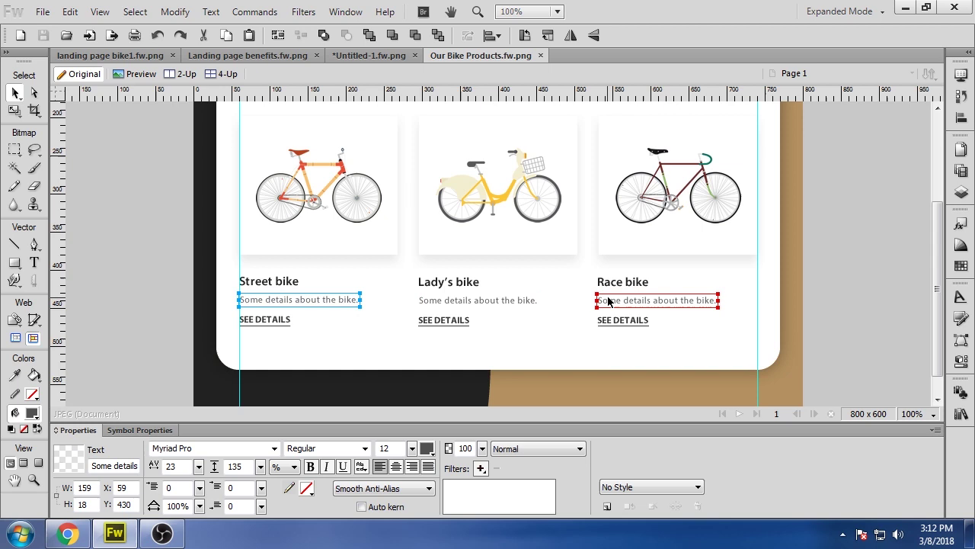
{"action": "left_click", "coordinate": [116, 307]}
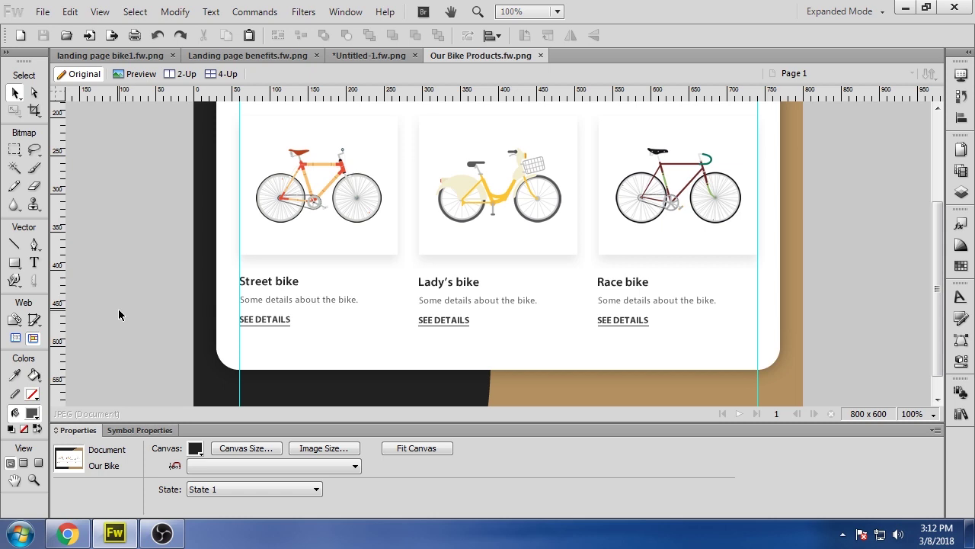
{"action": "scroll", "coordinate": [118, 309], "scroll_direction": "up", "scroll_amount": 4}
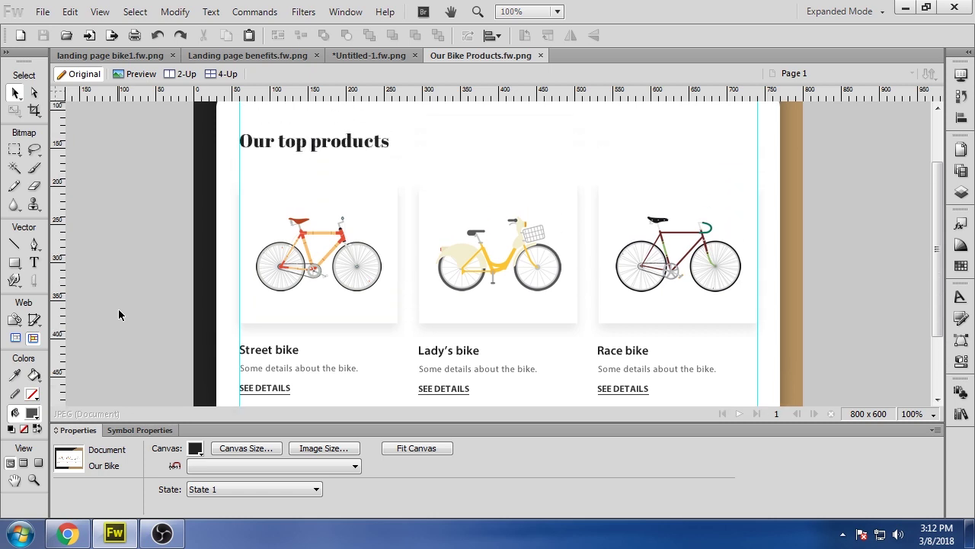
{"action": "scroll", "coordinate": [117, 308], "scroll_direction": "down", "scroll_amount": 4}
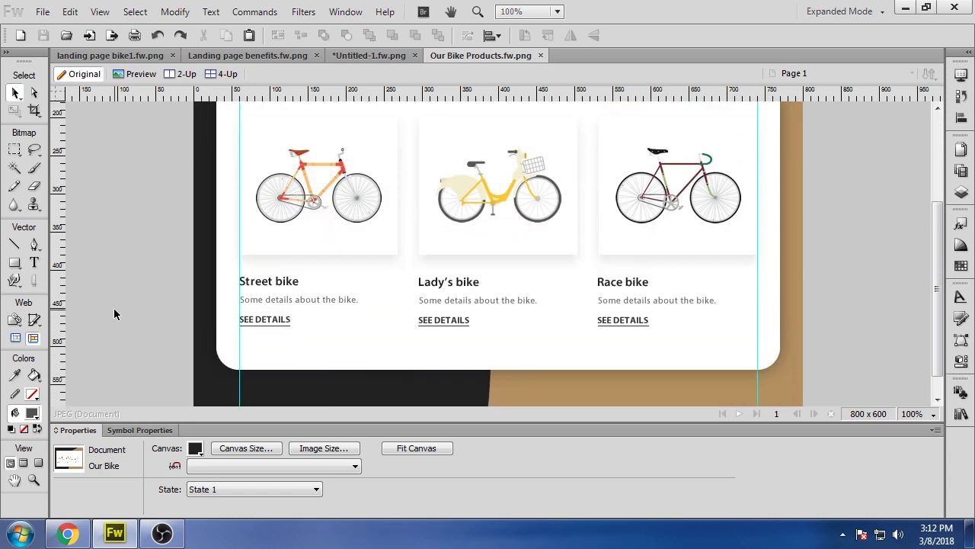